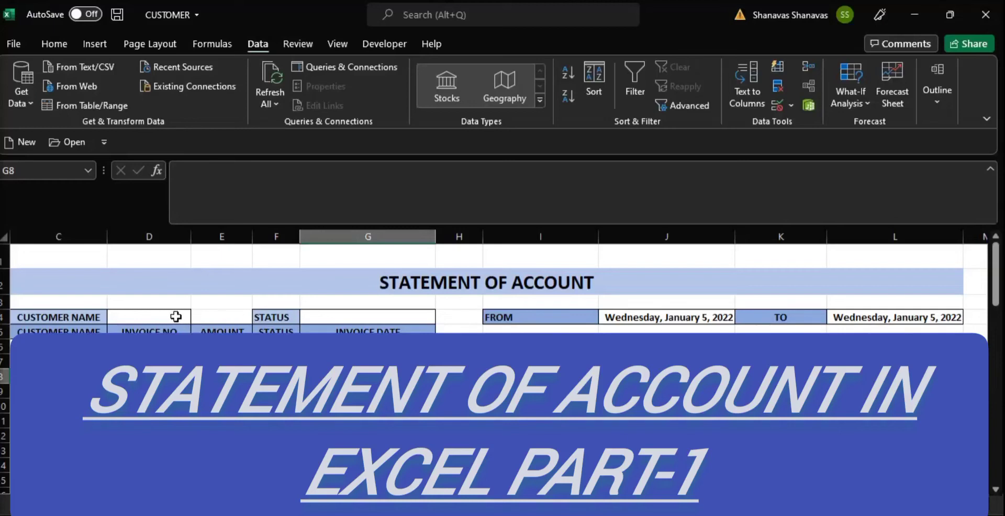
# Examine the input cells and headers on the STATEMENT OF ACCOUNT sheet and the payment table on the CUSTOMER DETAILS sheet
pyautogui.click(170, 317)
pyautogui.click(363, 315)
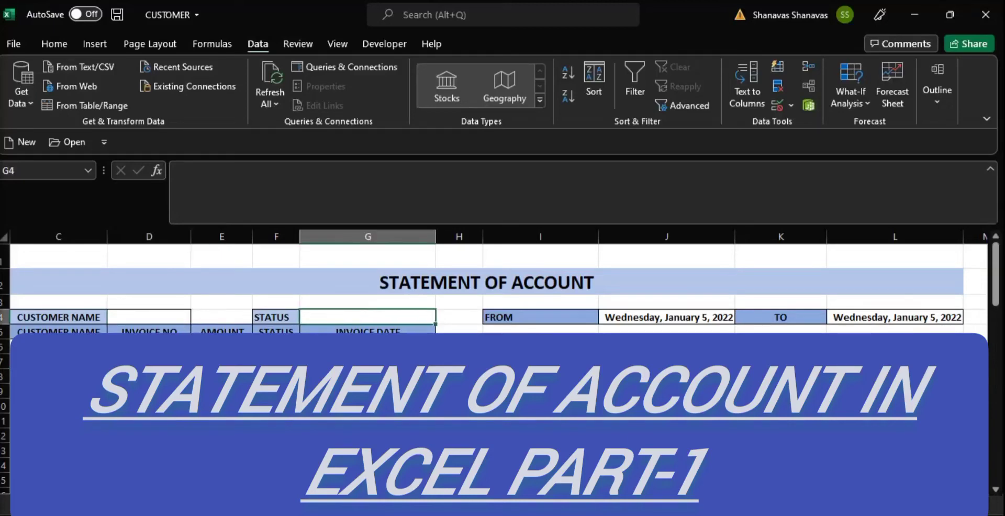
pyautogui.click(58, 347)
pyautogui.click(222, 361)
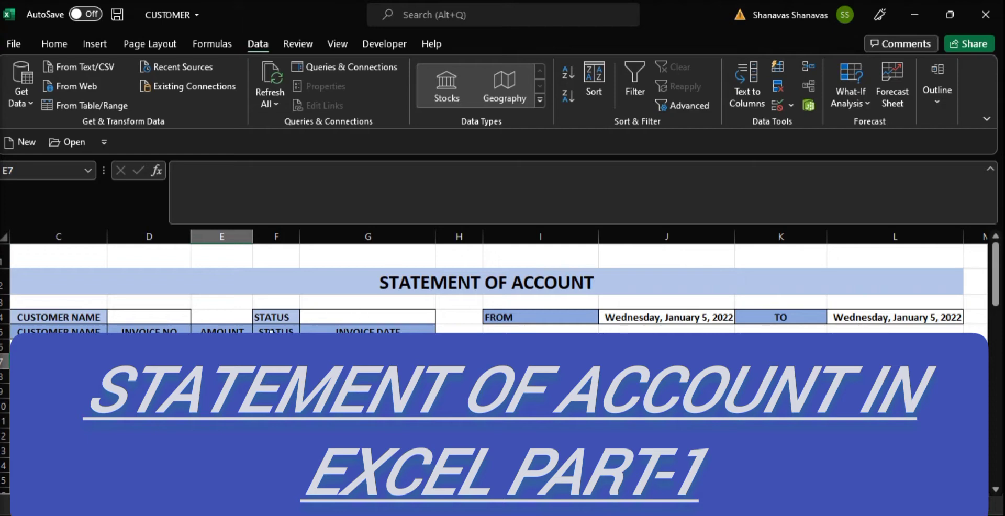
pyautogui.hotkey('ctrl', 'pageup')
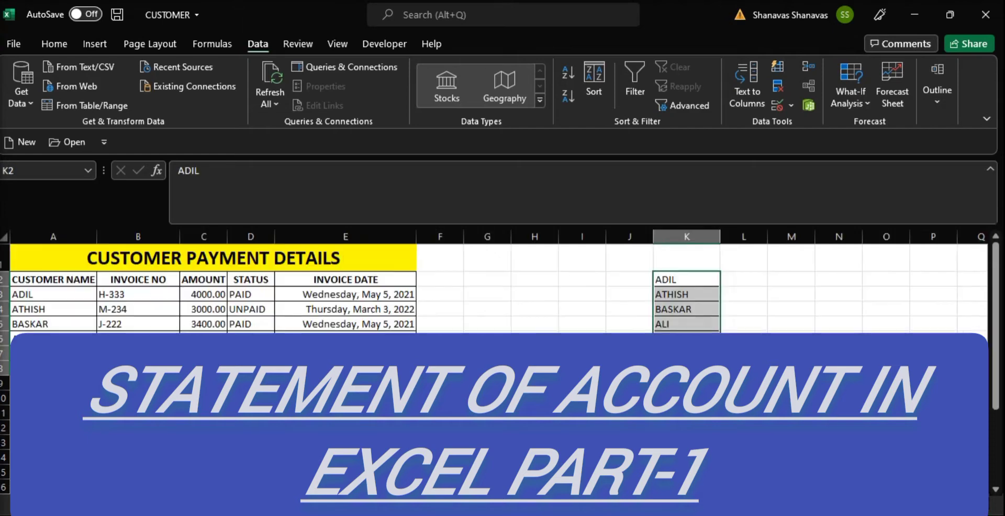
pyautogui.click(77, 279)
pyautogui.click(140, 291)
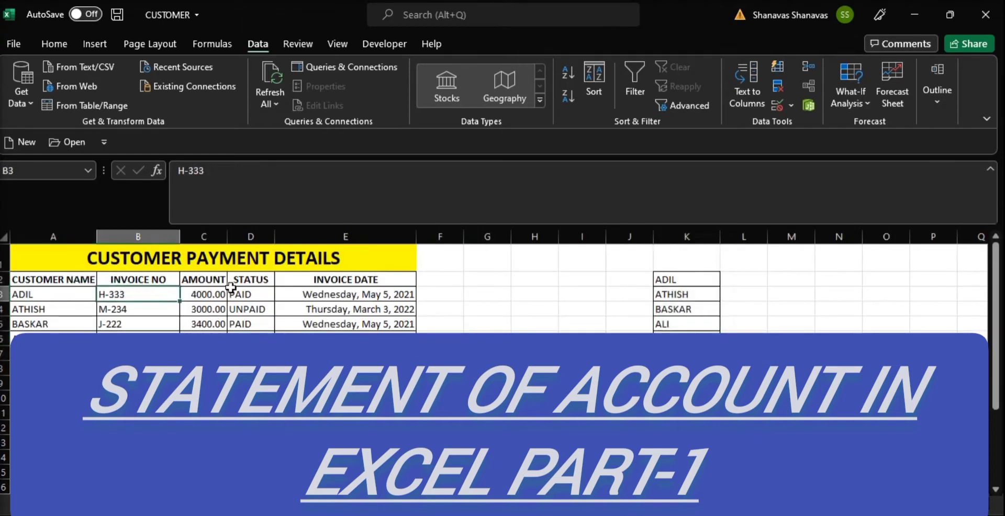
pyautogui.click(231, 292)
pyautogui.moveTo(329, 300); pyautogui.dragTo(366, 324)
pyautogui.click(346, 427)
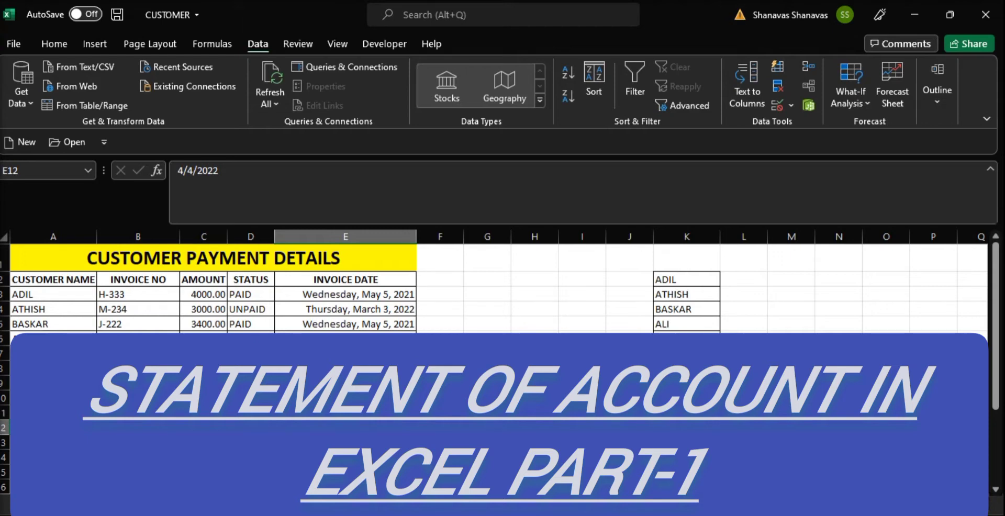
pyautogui.hotkey('ctrl', 'pagedown')
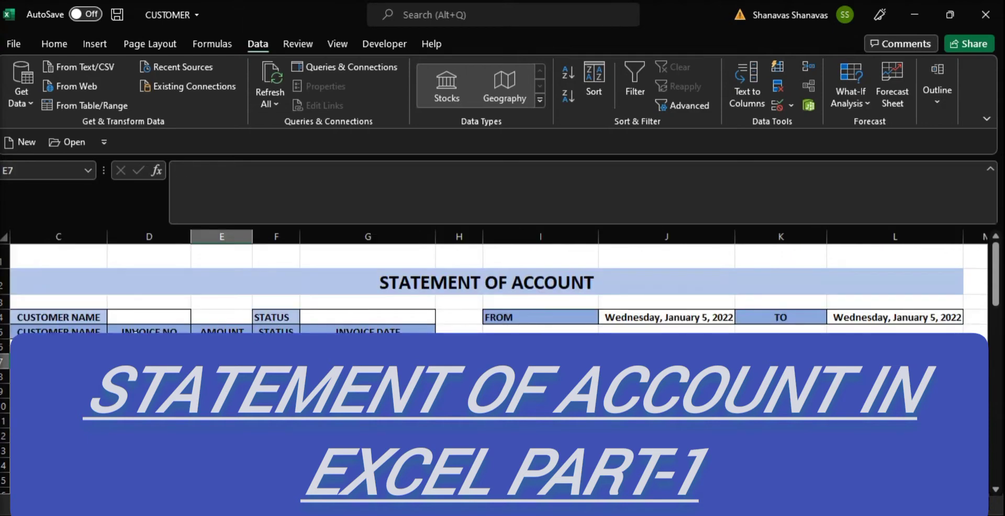
# Start a data validation rule of type List for the customer name cell D4 on the STATEMENT OF ACCOUNT sheet
pyautogui.click(150, 316)
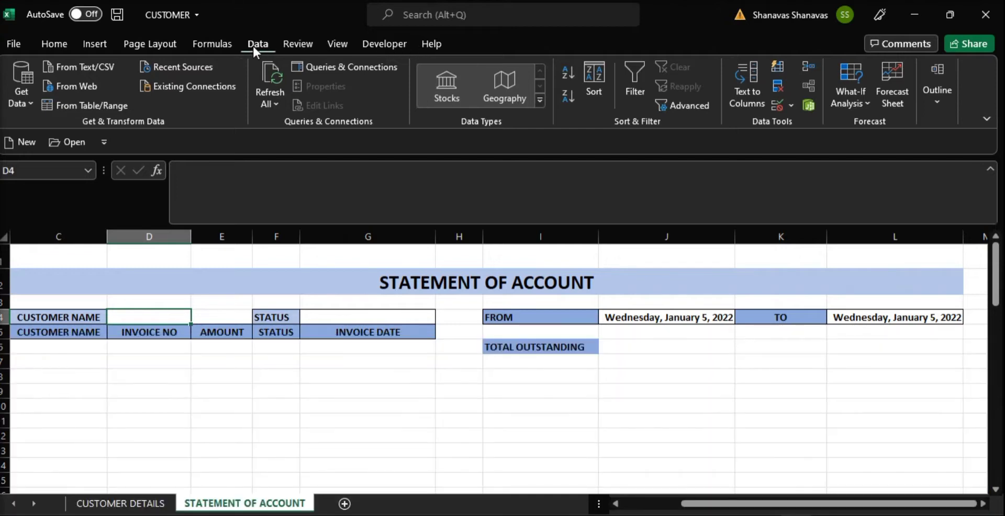
pyautogui.click(786, 104)
pyautogui.click(812, 126)
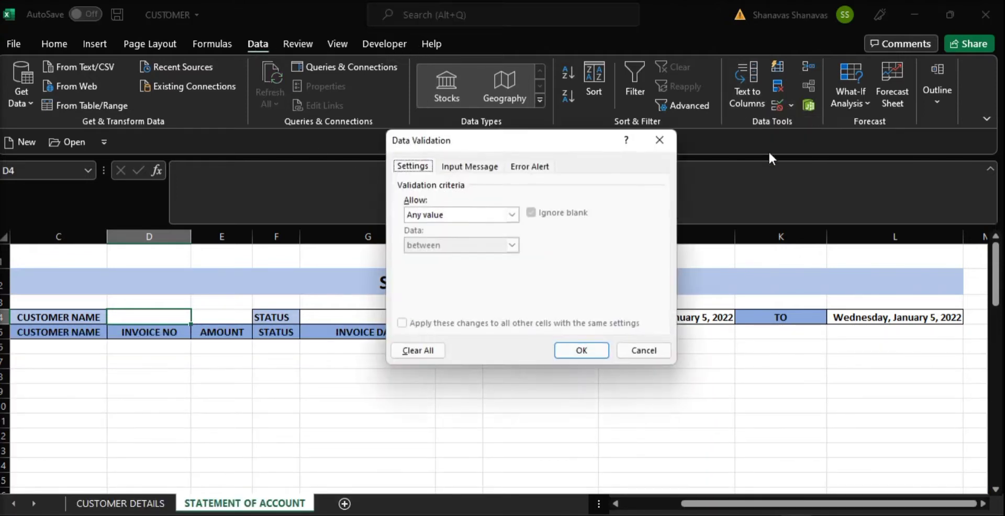
pyautogui.click(435, 212)
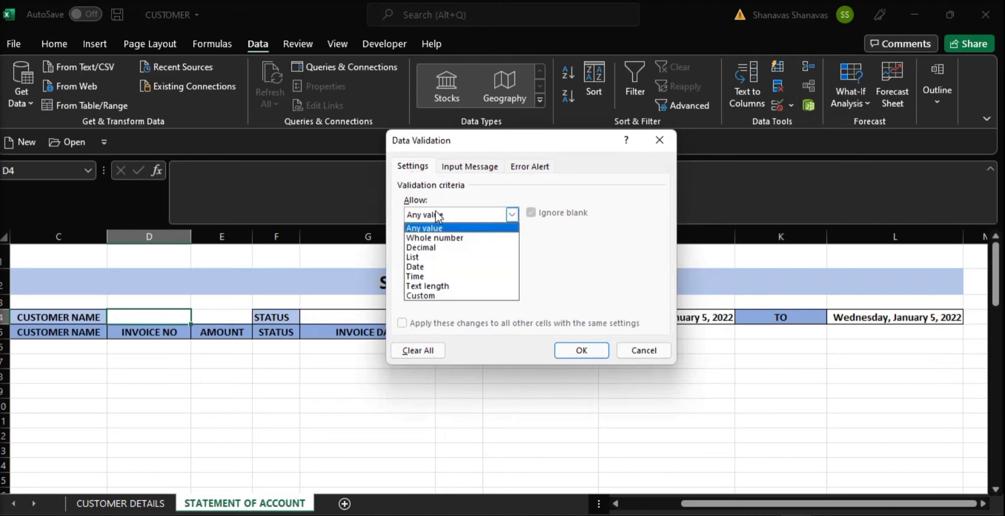
pyautogui.click(425, 260)
pyautogui.click(422, 276)
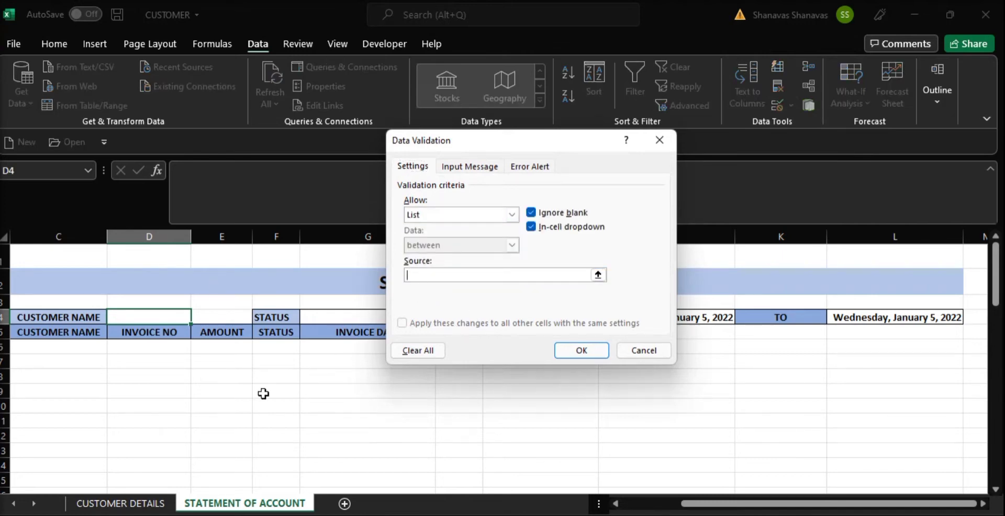
# Set the list source to 'CUSTOMER DETAILS'!$K$2:$K$8, apply the validation and check the dropdown in D4
pyautogui.click(155, 503)
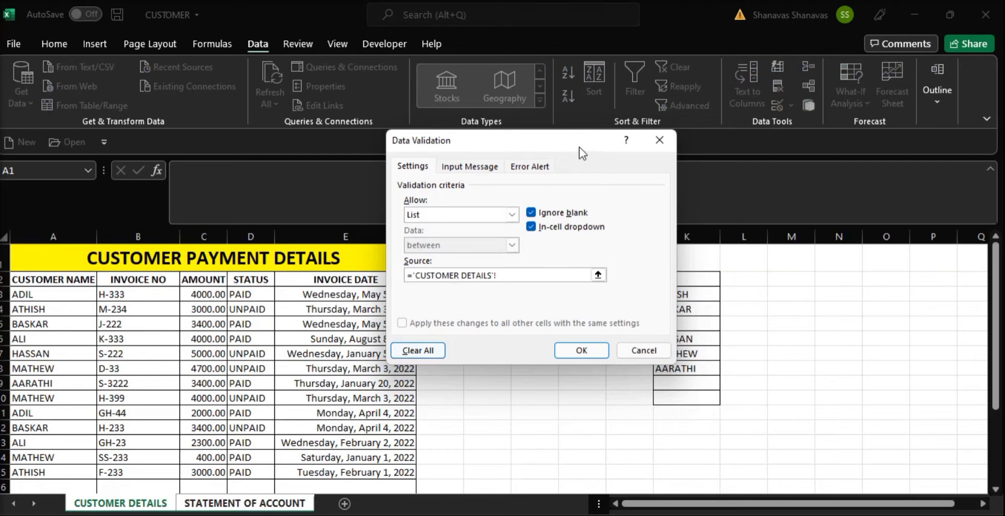
pyautogui.moveTo(578, 144); pyautogui.dragTo(463, 140)
pyautogui.moveTo(681, 276); pyautogui.dragTo(691, 369)
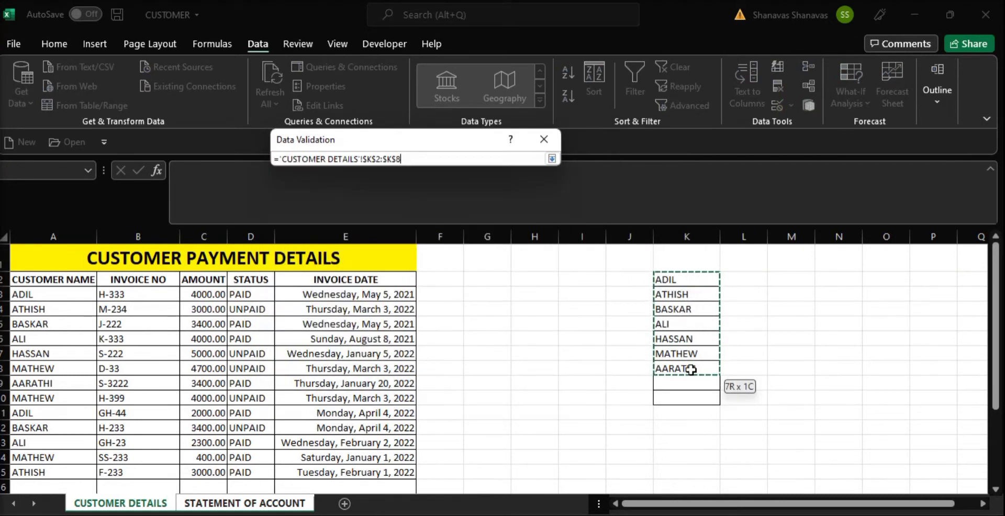
pyautogui.press('Return')
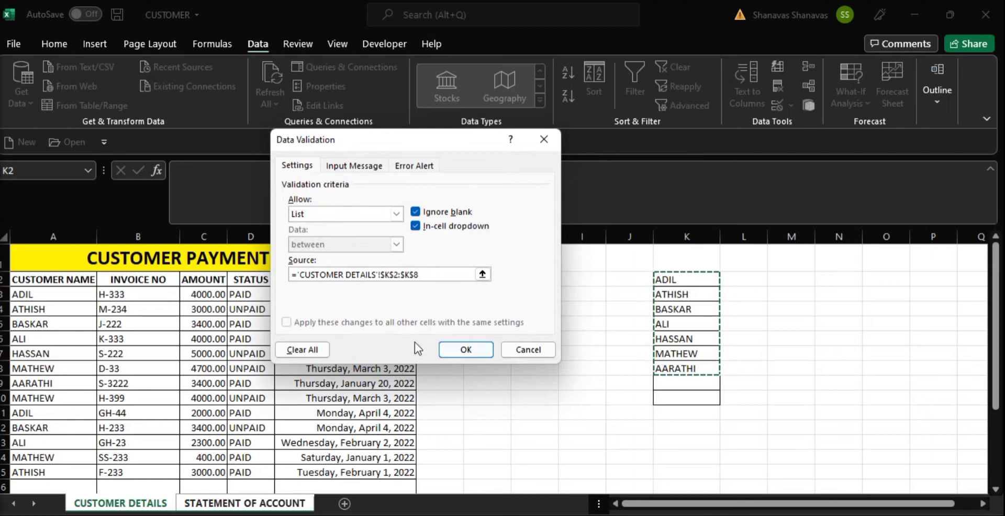
pyautogui.click(467, 349)
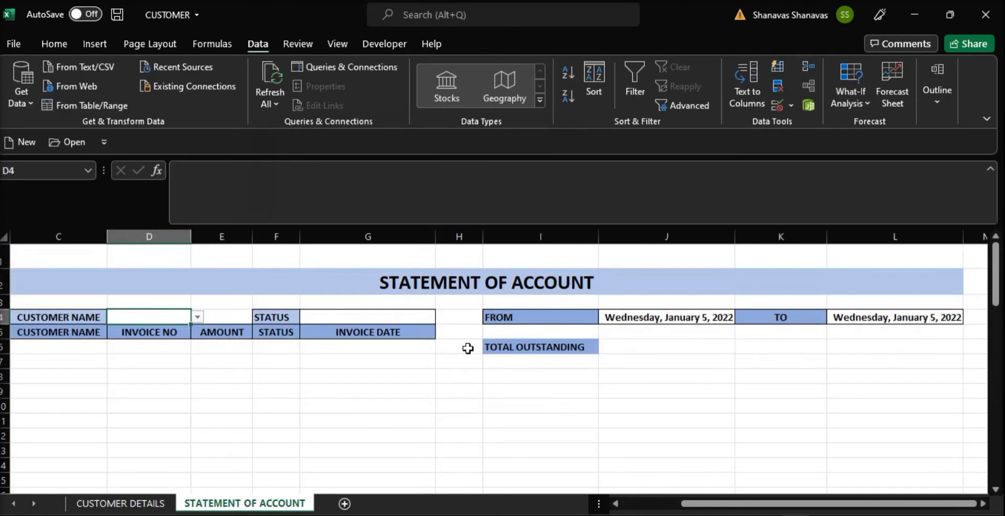
pyautogui.click(199, 317)
pyautogui.click(203, 317)
pyautogui.click(313, 374)
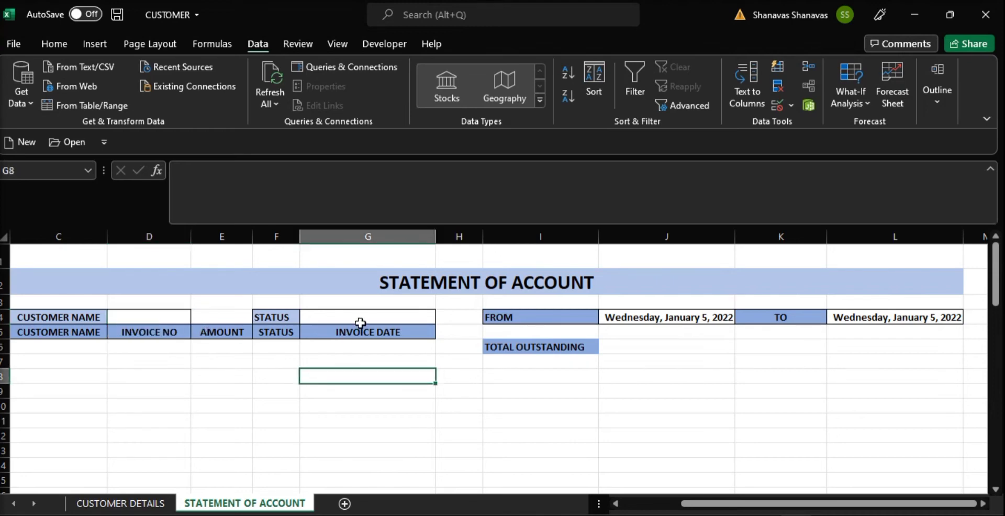
# Add a List data validation with the source PAID,UNPAID to the status cell G4 and check its dropdown
pyautogui.click(363, 317)
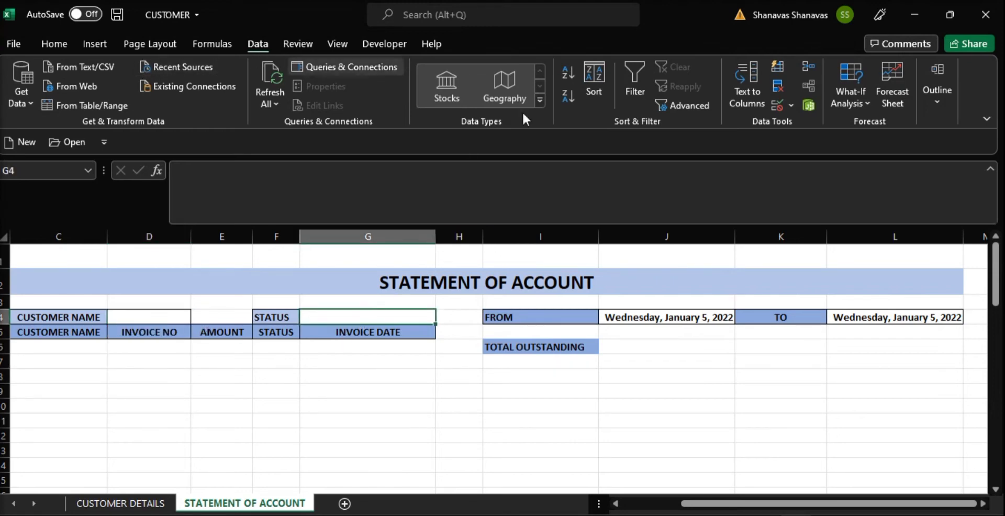
pyautogui.click(793, 103)
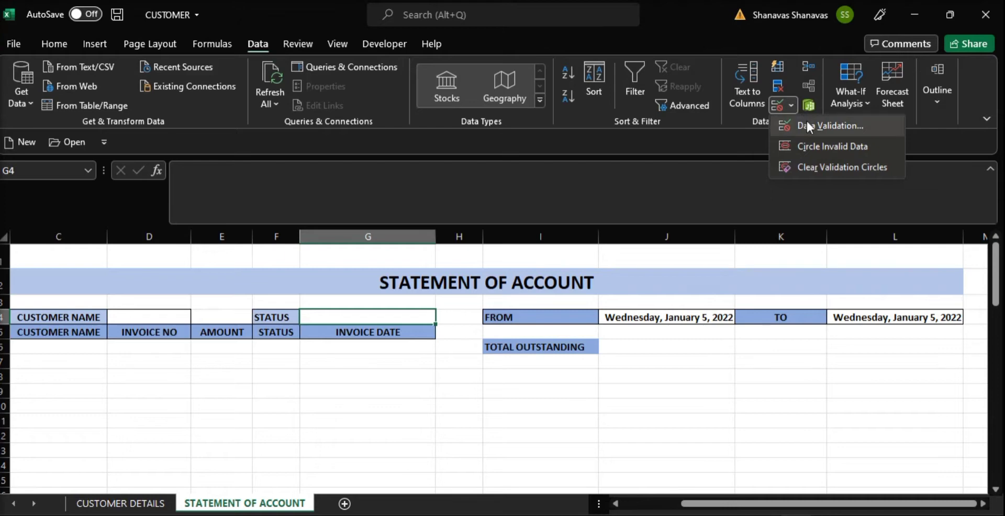
pyautogui.click(807, 122)
pyautogui.click(308, 216)
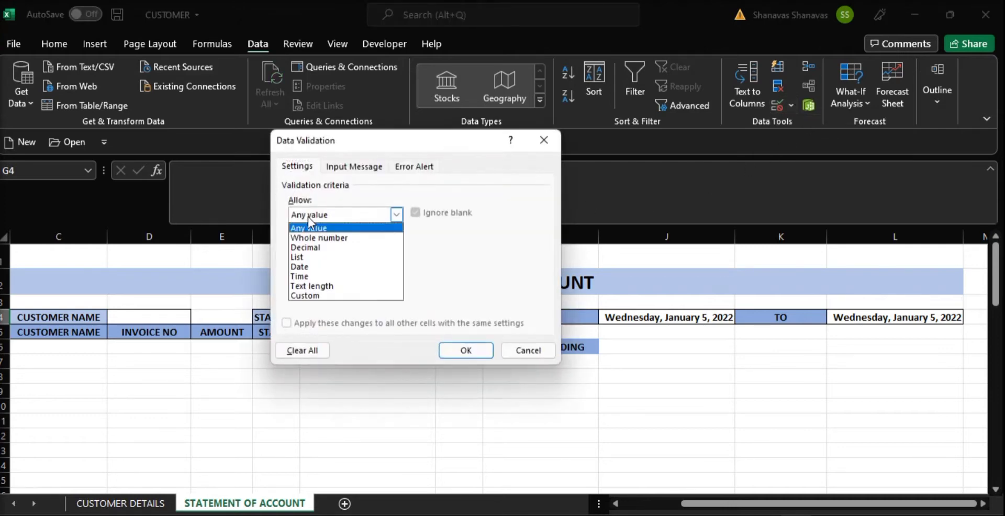
pyautogui.click(317, 257)
pyautogui.click(322, 274)
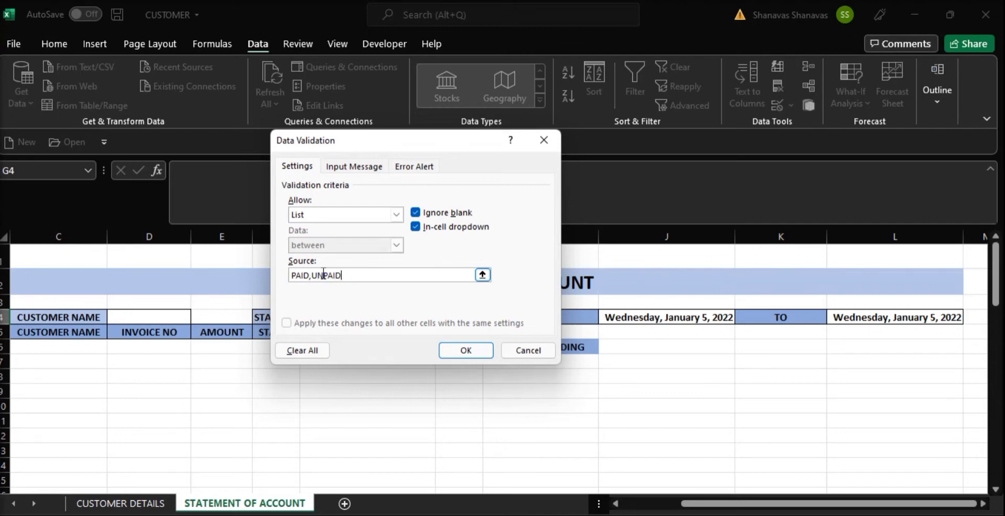
pyautogui.click(464, 350)
pyautogui.click(442, 316)
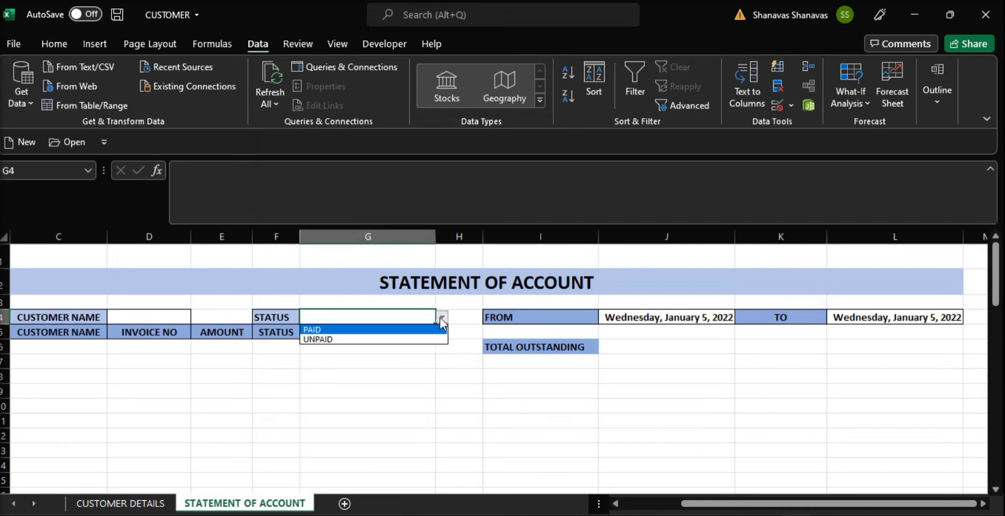
pyautogui.click(442, 317)
# Begin a FILTER formula in C6 with the absolute range 'CUSTOMER DETAILS'!$A$3:$E$15 as its array
pyautogui.click(74, 348)
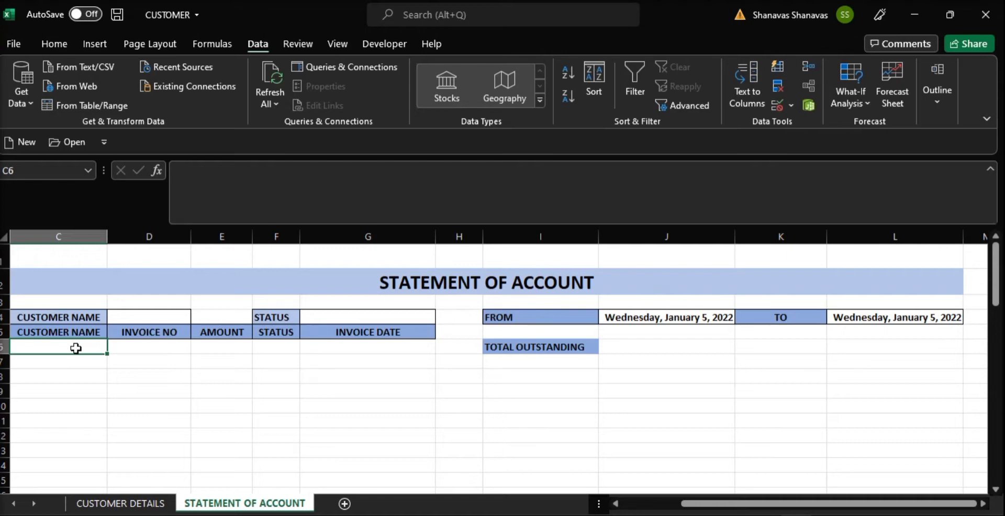
pyautogui.write('=')
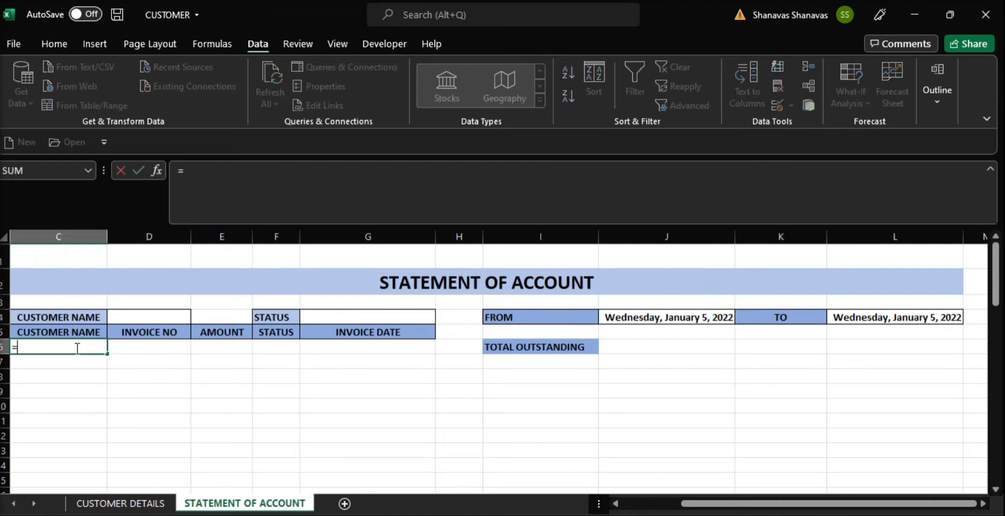
pyautogui.write('FILTER')
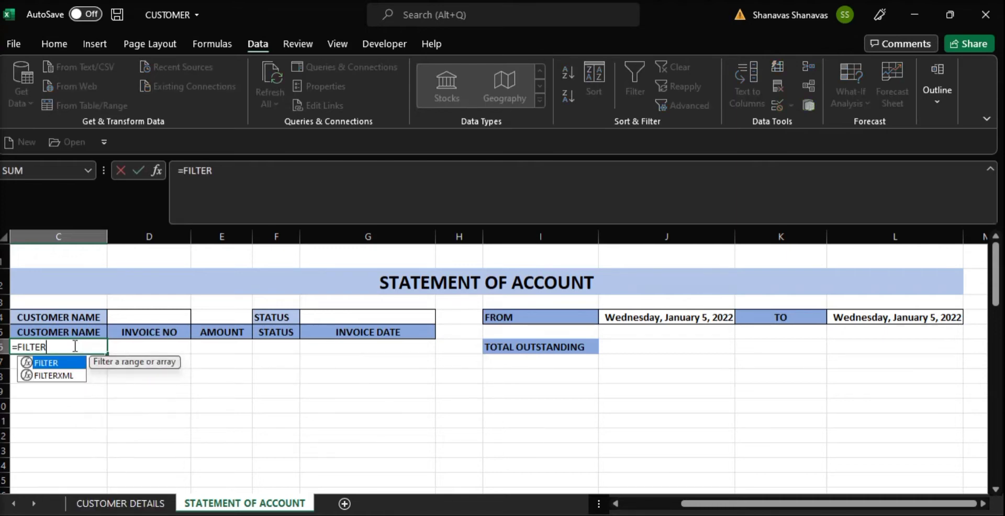
pyautogui.write('(')
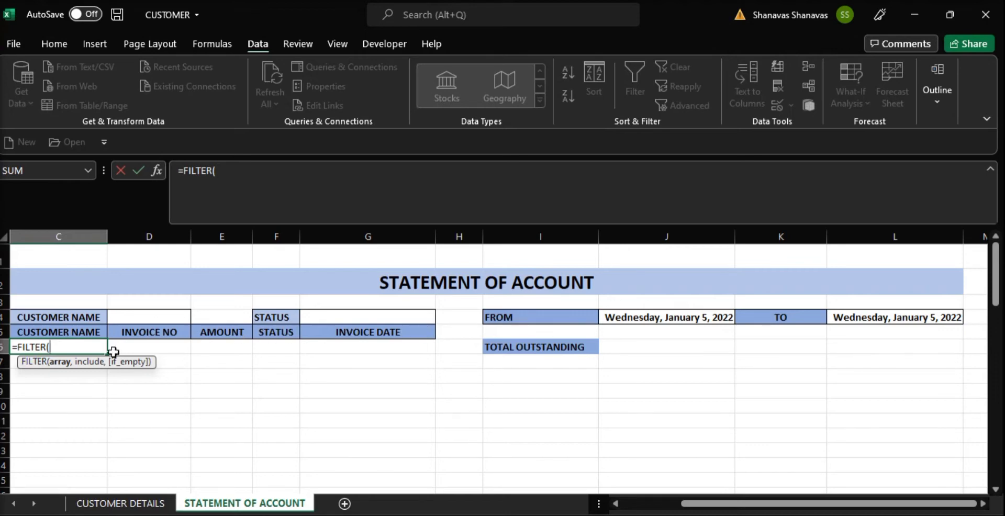
pyautogui.click(120, 504)
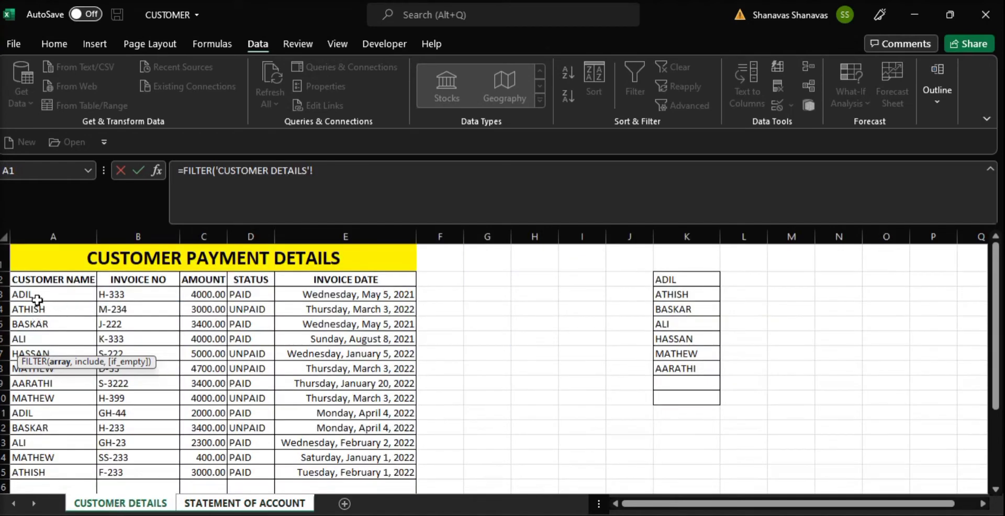
pyautogui.moveTo(36, 294); pyautogui.dragTo(394, 467)
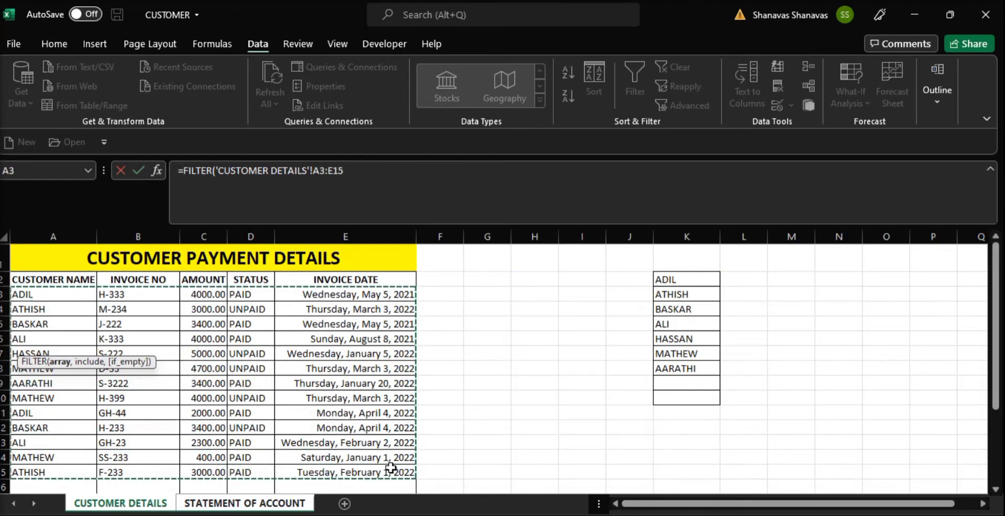
pyautogui.press('F4')
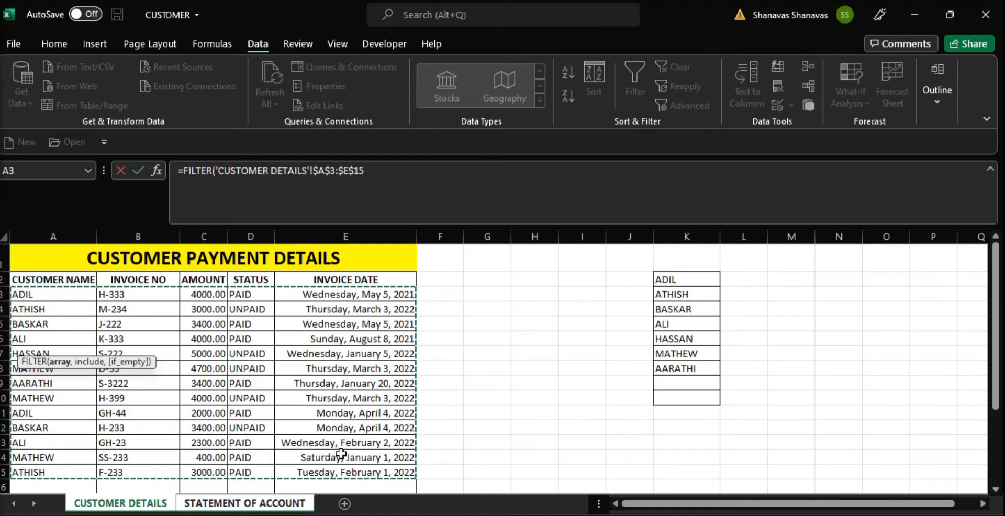
pyautogui.write(',')
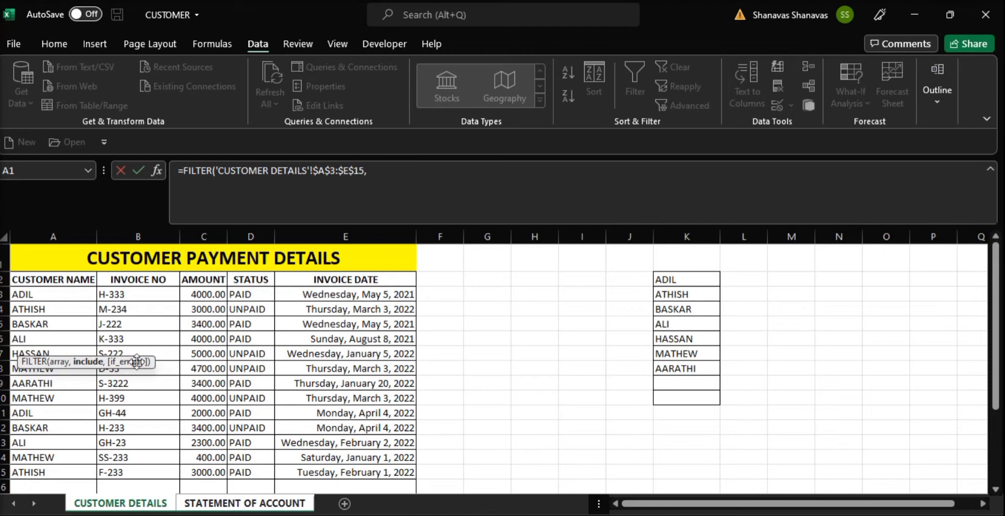
# Complete the FILTER formula with the condition 'CUSTOMER DETAILS'!$A$3:$A$15='STATEMENT OF ACCOUNT'!D4 and "" as the if-empty value
pyautogui.moveTo(38, 293); pyautogui.dragTo(64, 473)
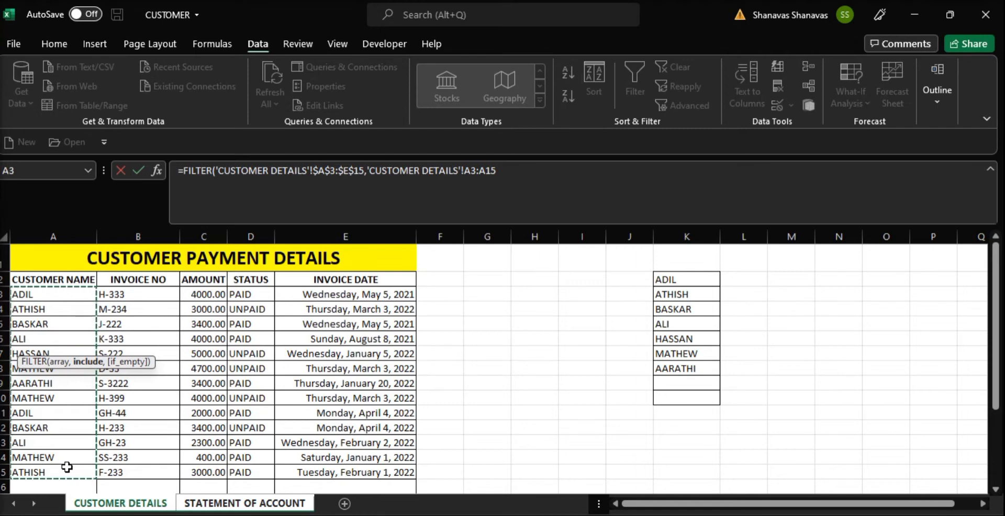
pyautogui.press('F4')
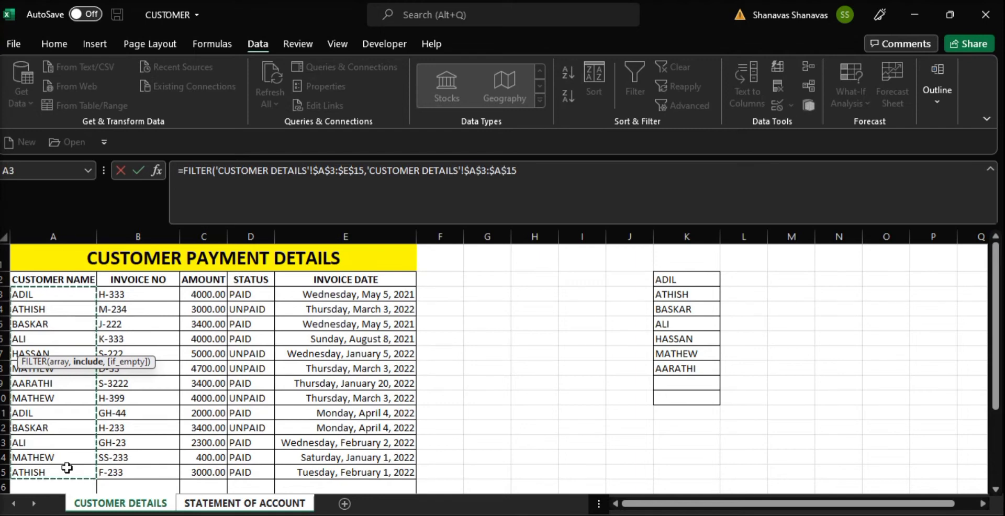
pyautogui.write('=')
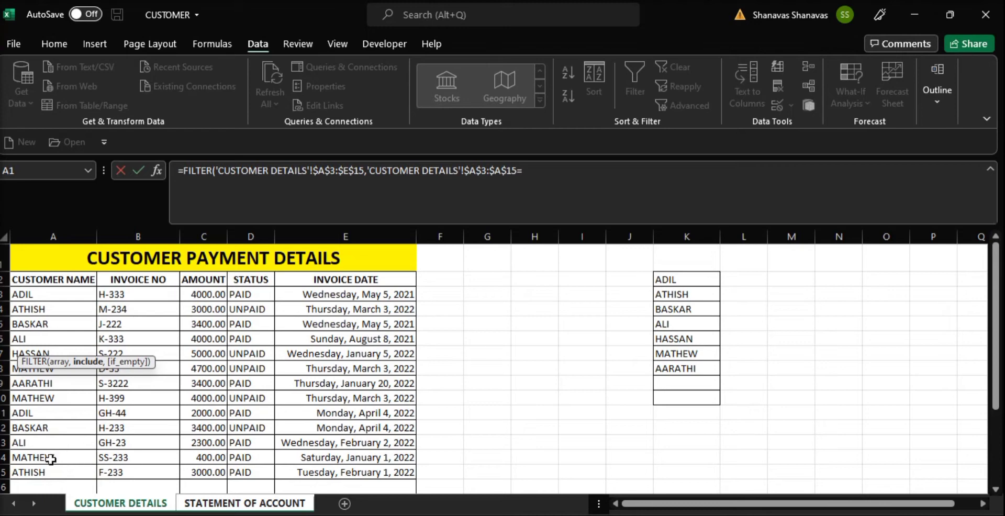
pyautogui.click(254, 503)
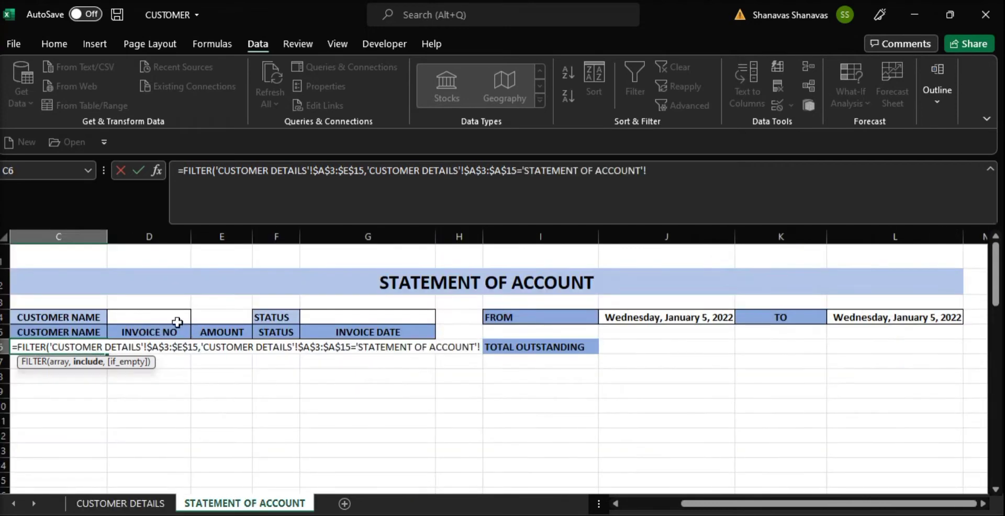
pyautogui.click(152, 316)
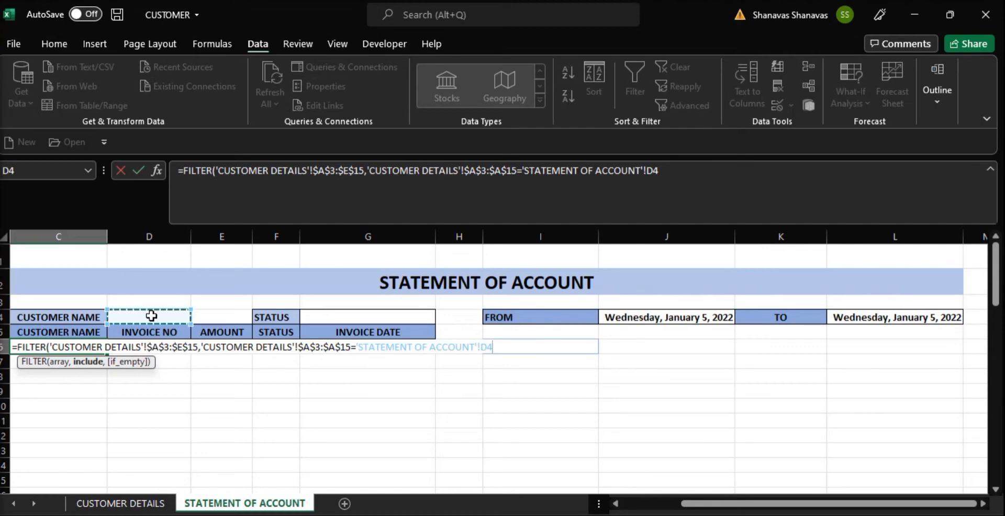
pyautogui.write(',')
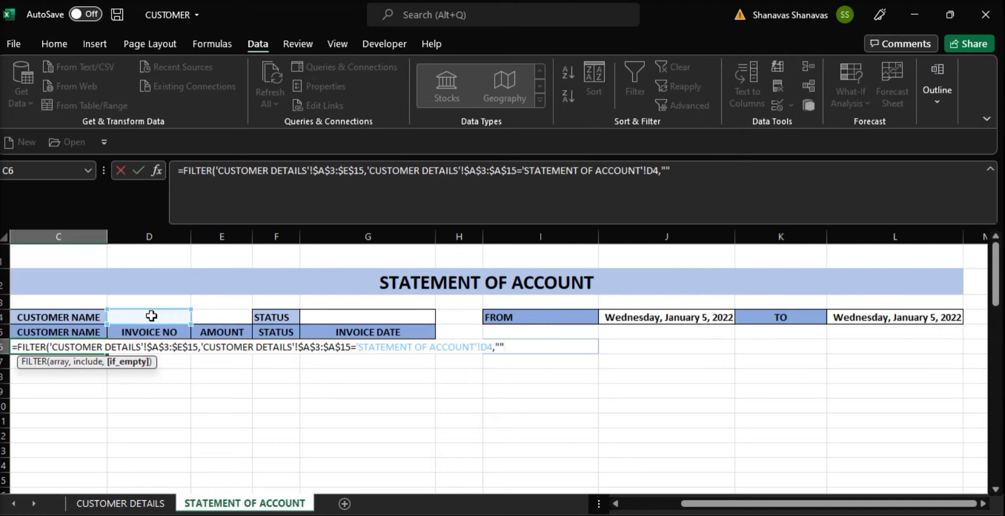
pyautogui.write('"")')
pyautogui.press('Return')
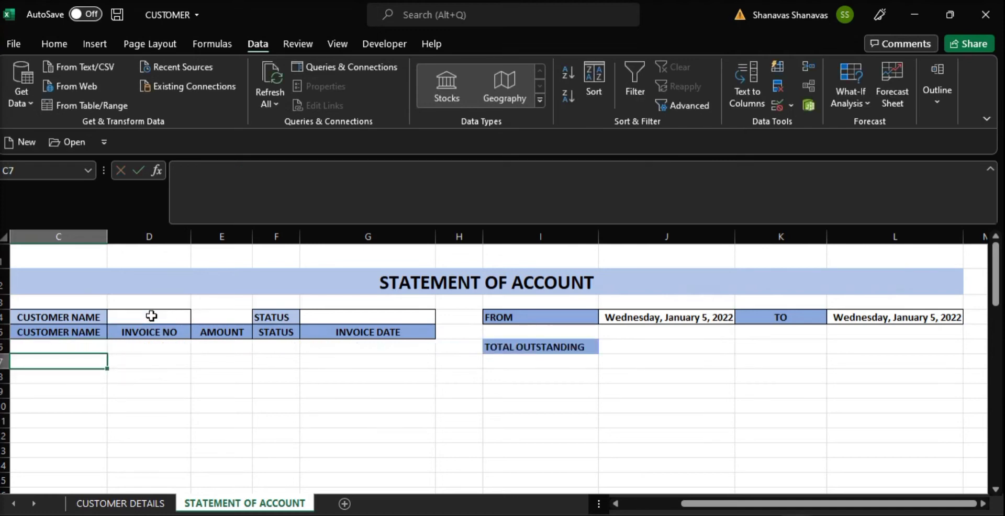
# Choose the first customer in the D4 dropdown and check the invoices the FILTER formula returns
pyautogui.click(151, 316)
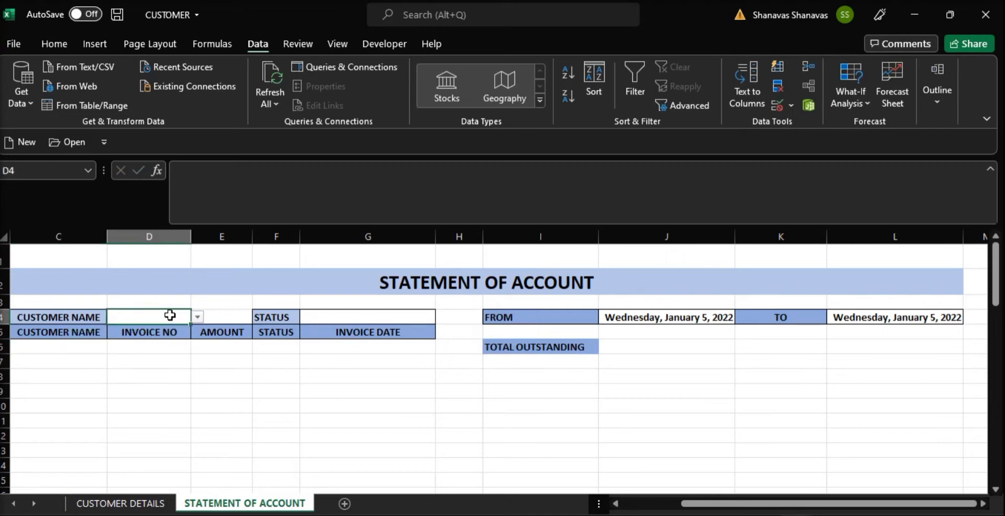
pyautogui.click(196, 317)
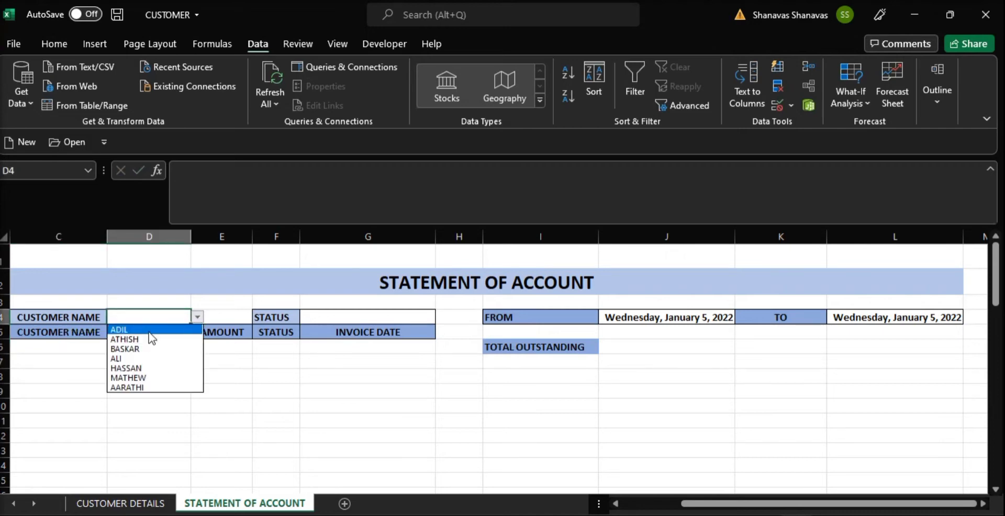
pyautogui.click(125, 329)
pyautogui.click(267, 371)
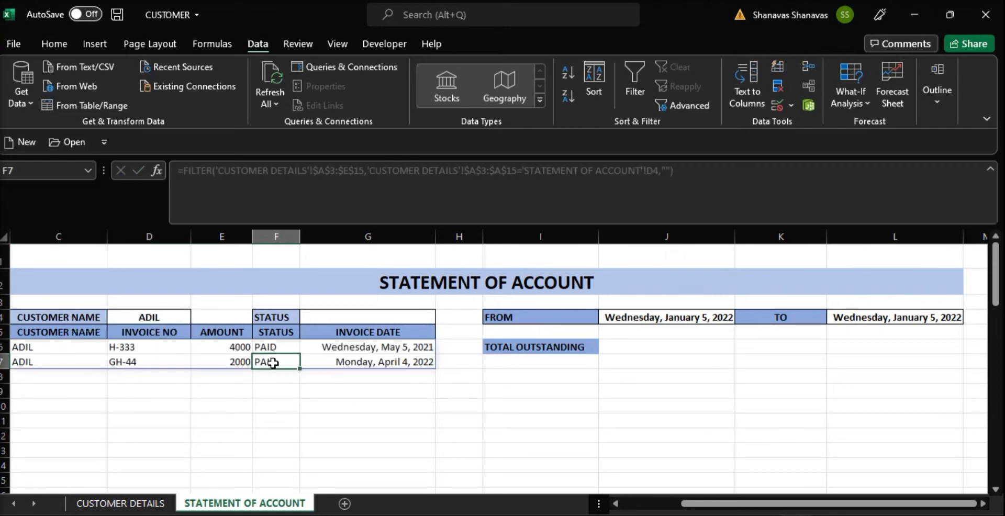
pyautogui.click(148, 316)
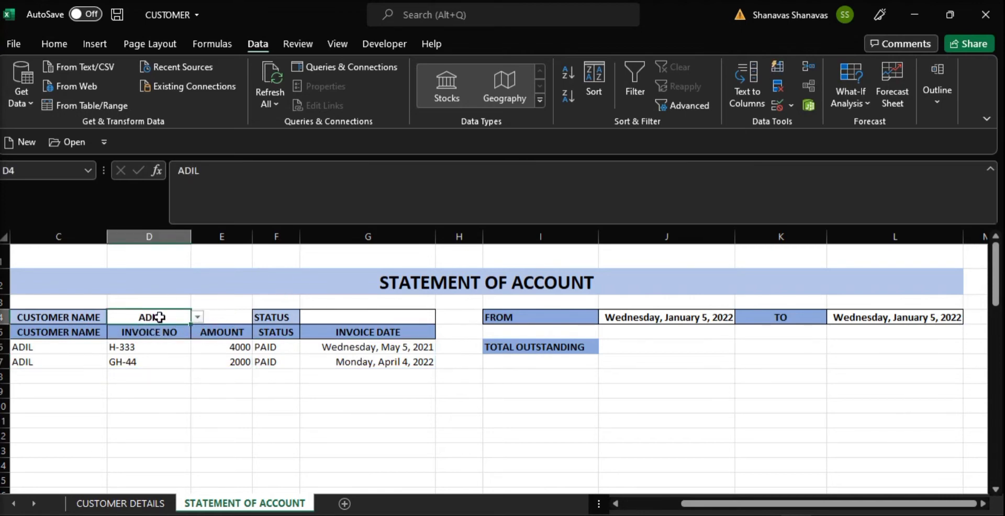
# Enclose the customer condition of the C6 FILTER formula in parentheses and add a * operator after it
pyautogui.click(74, 345)
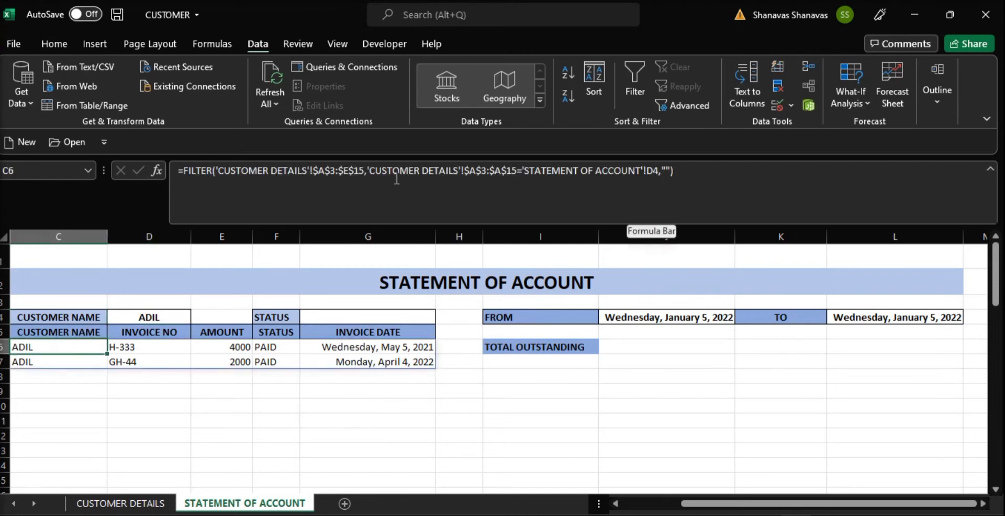
pyautogui.click(368, 170)
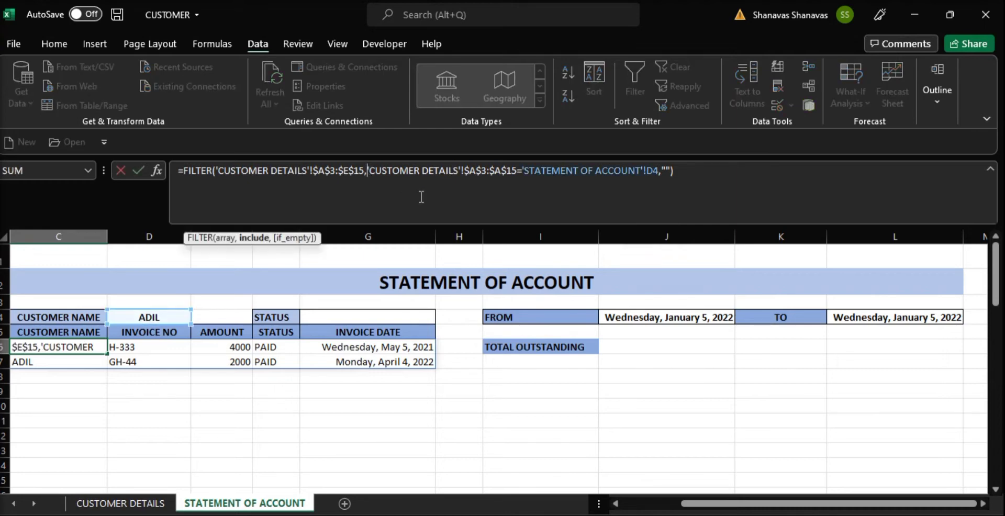
pyautogui.write('(')
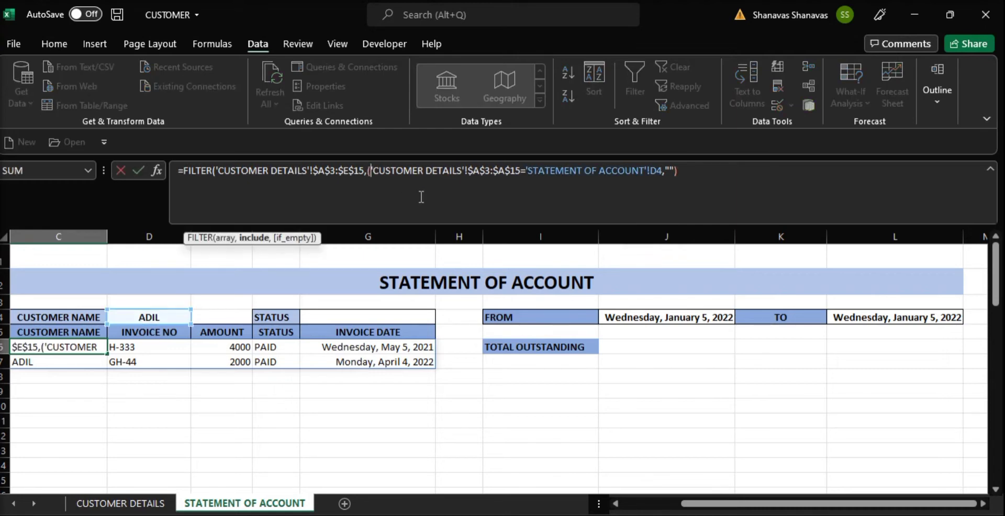
pyautogui.click(663, 172)
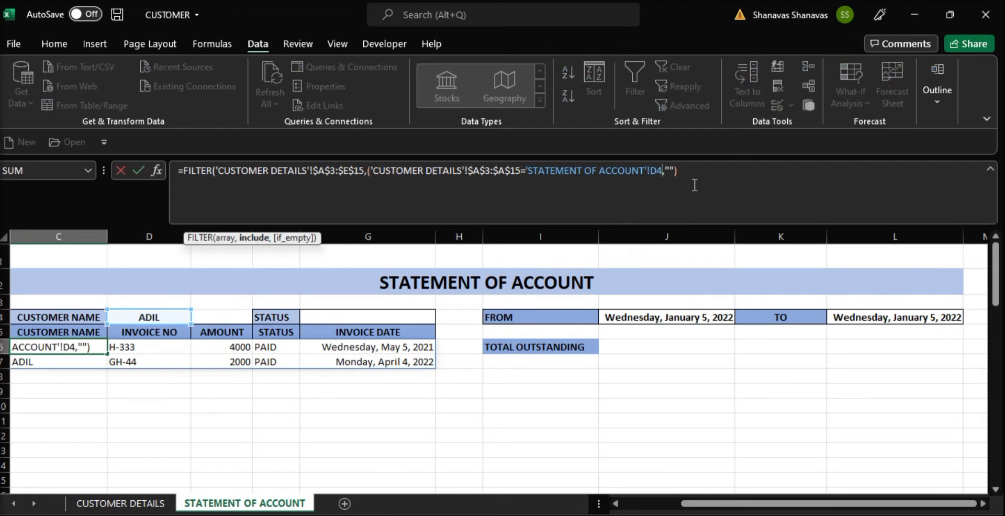
pyautogui.write(')')
pyautogui.write('*')
# Add the status condition 'CUSTOMER DETAILS'!$D$3:$D$15='STATEMENT OF ACCOUNT'!G4 after the * operator in the FILTER formula
pyautogui.click(137, 505)
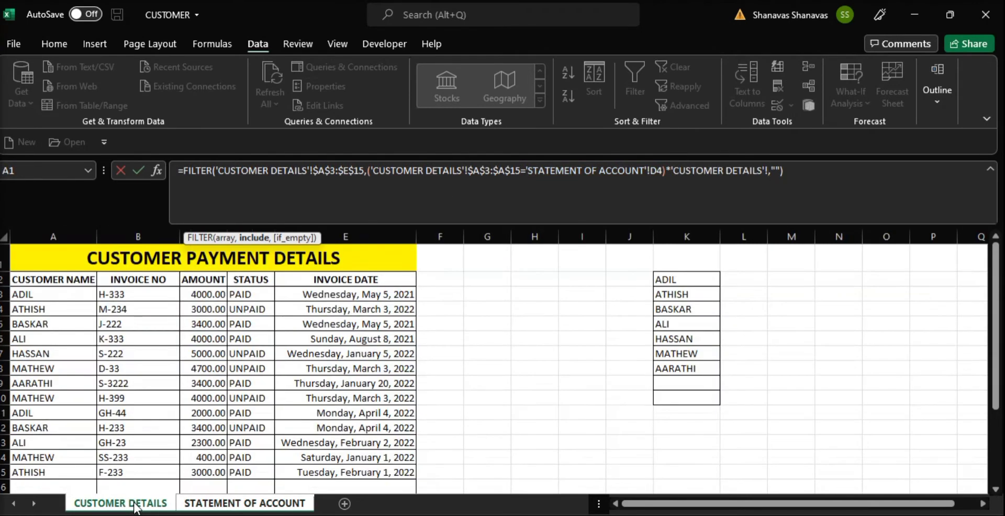
pyautogui.moveTo(250, 294); pyautogui.dragTo(260, 470)
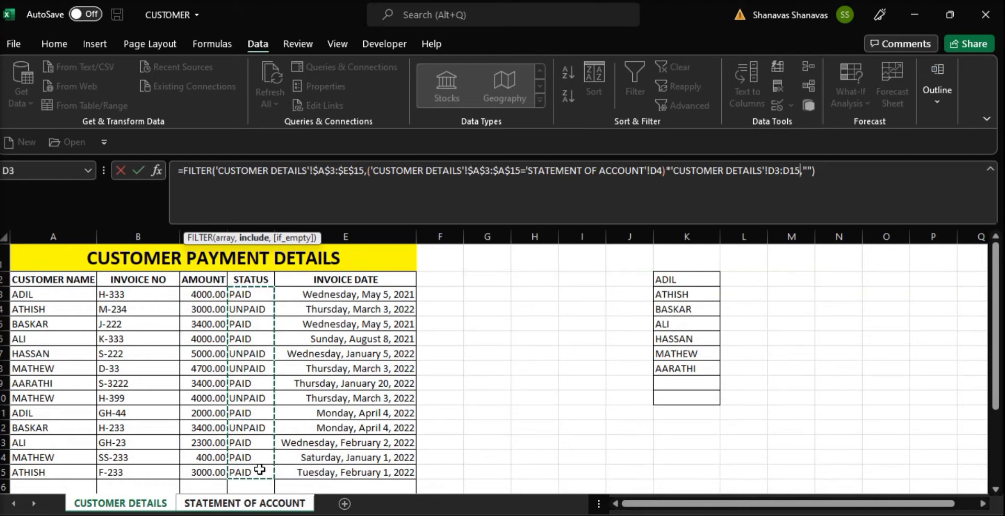
pyautogui.press('F4')
pyautogui.write('=')
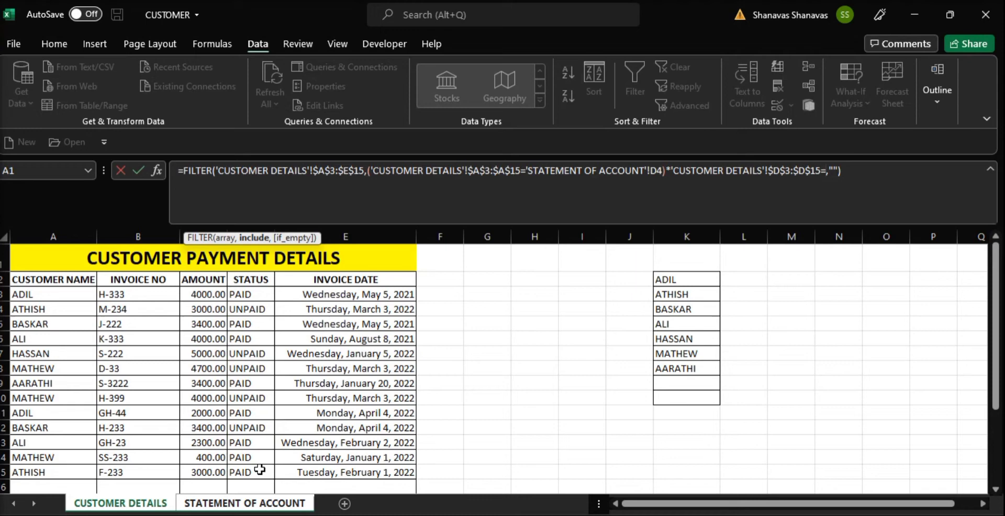
pyautogui.click(250, 503)
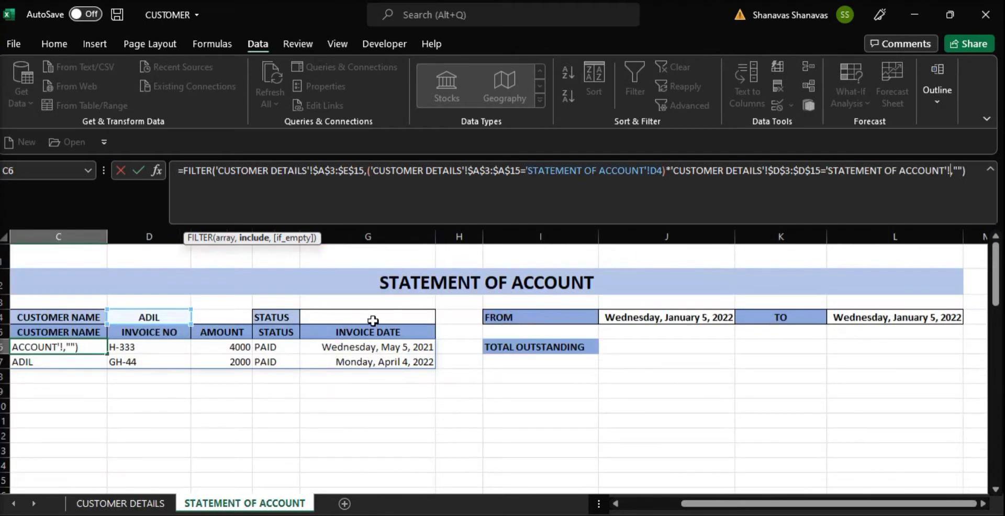
pyautogui.click(372, 320)
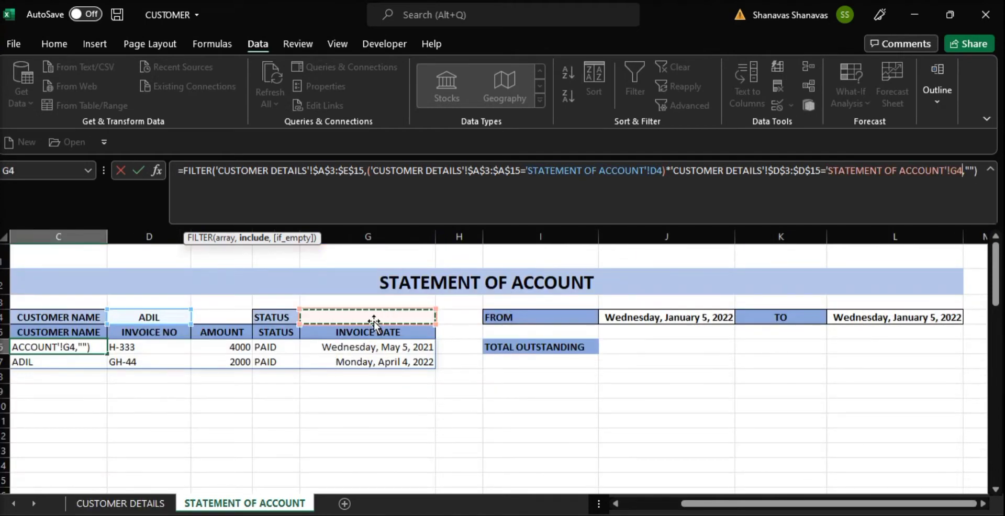
# Enclose the status condition in parentheses and commit the FILTER formula in C6
pyautogui.click(671, 171)
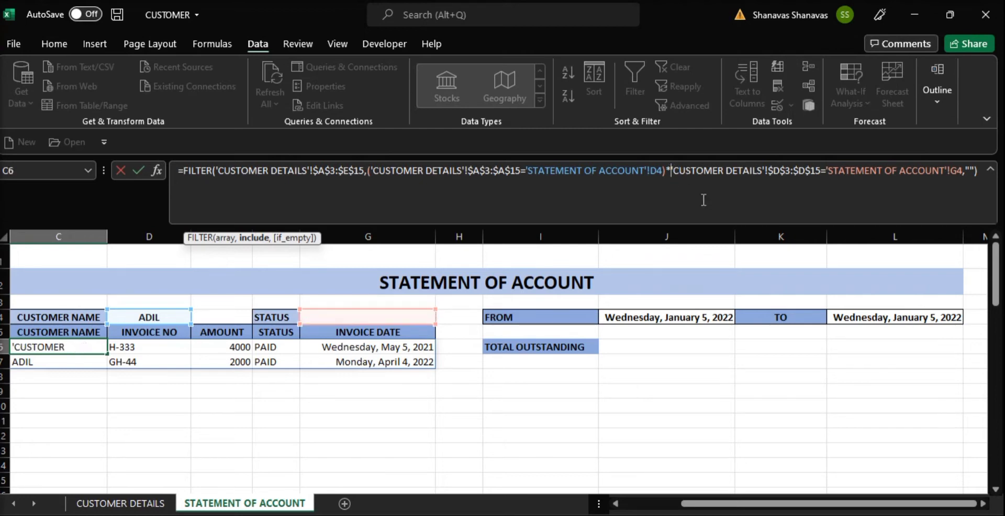
pyautogui.write("'")
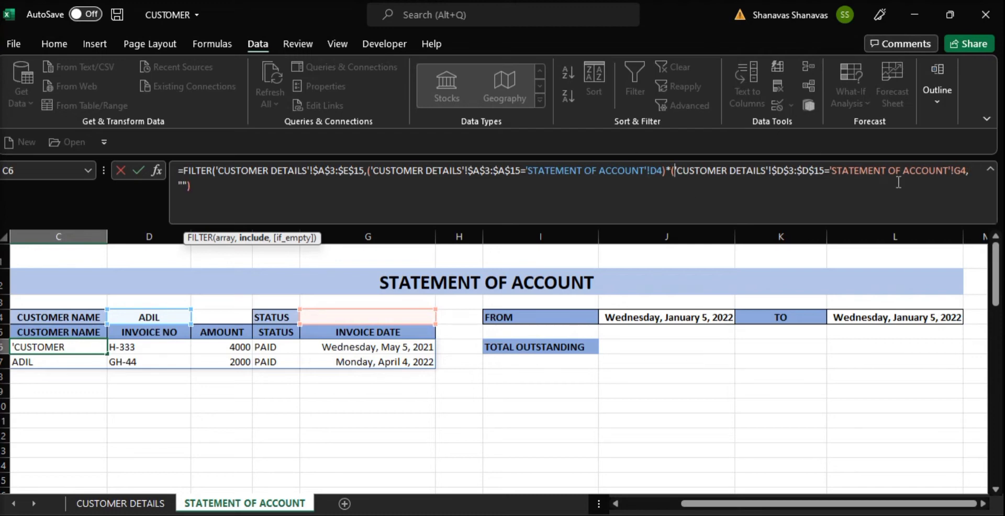
pyautogui.click(966, 172)
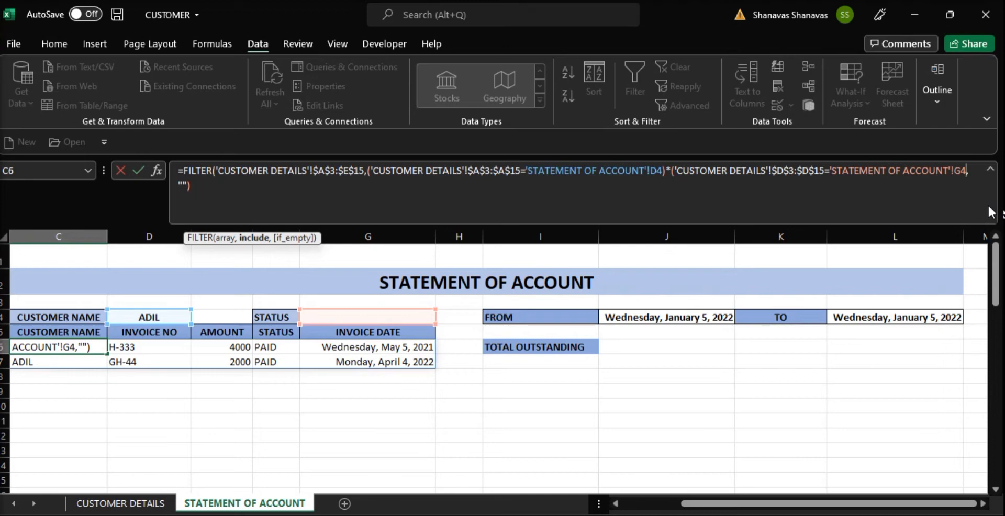
pyautogui.write(')')
pyautogui.press('Return')
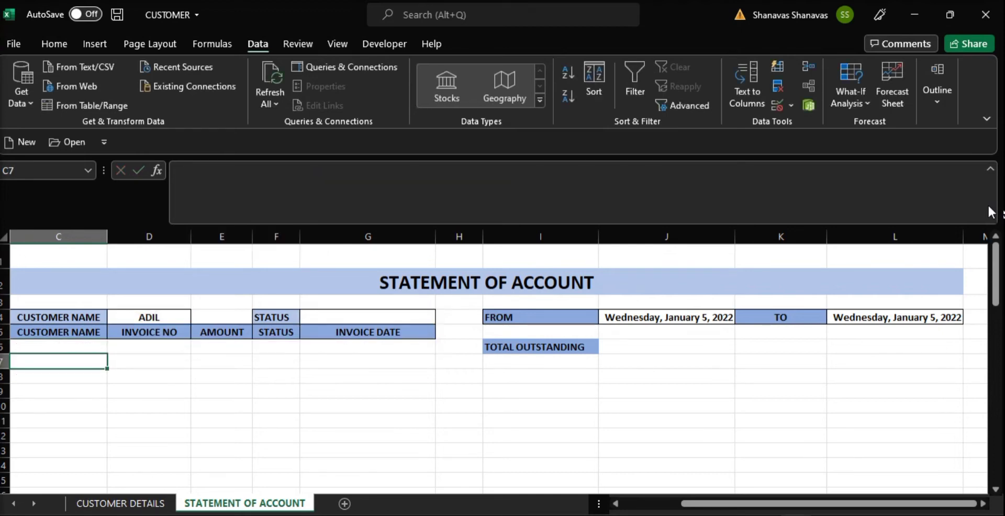
# Set the status in G4 to PAID and choose the second customer in the D4 dropdown
pyautogui.click(416, 317)
pyautogui.click(443, 318)
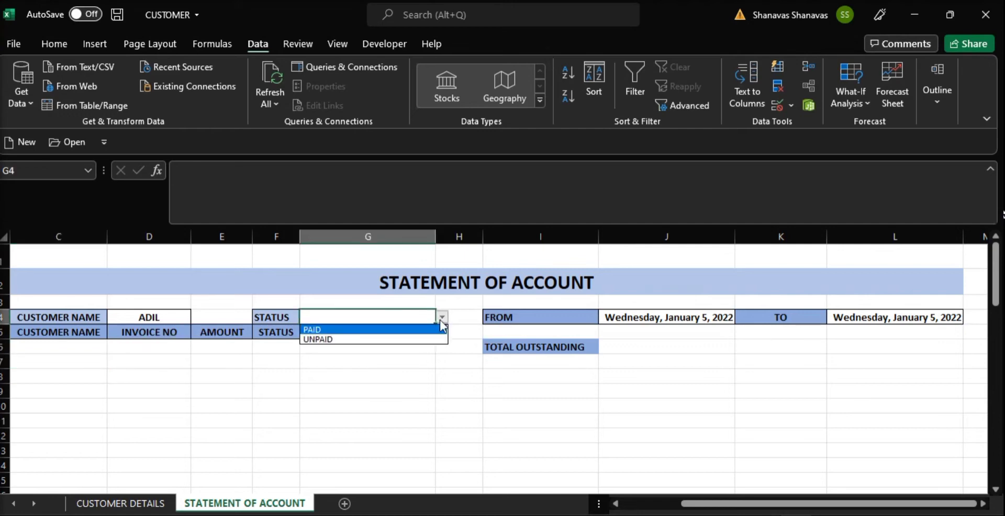
pyautogui.press('Escape')
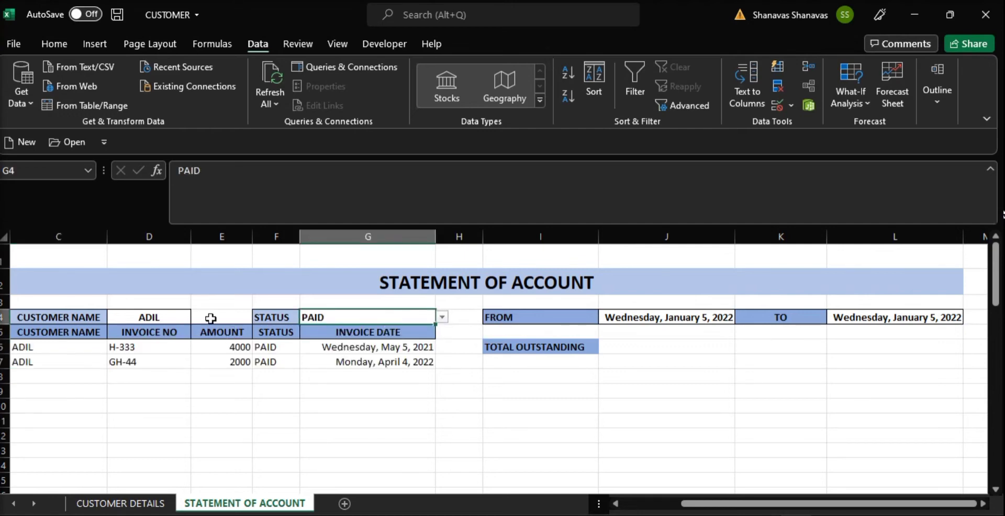
pyautogui.click(156, 319)
pyautogui.click(196, 317)
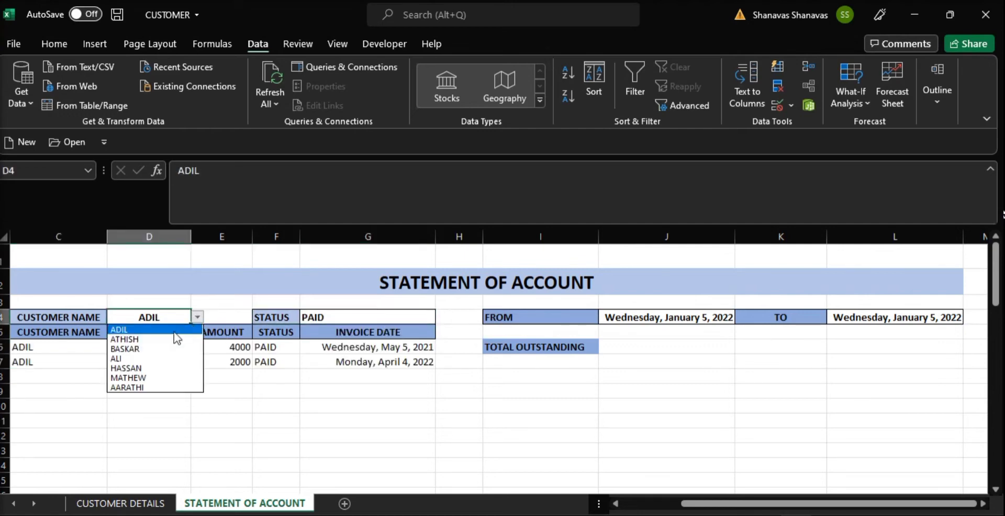
pyautogui.click(163, 337)
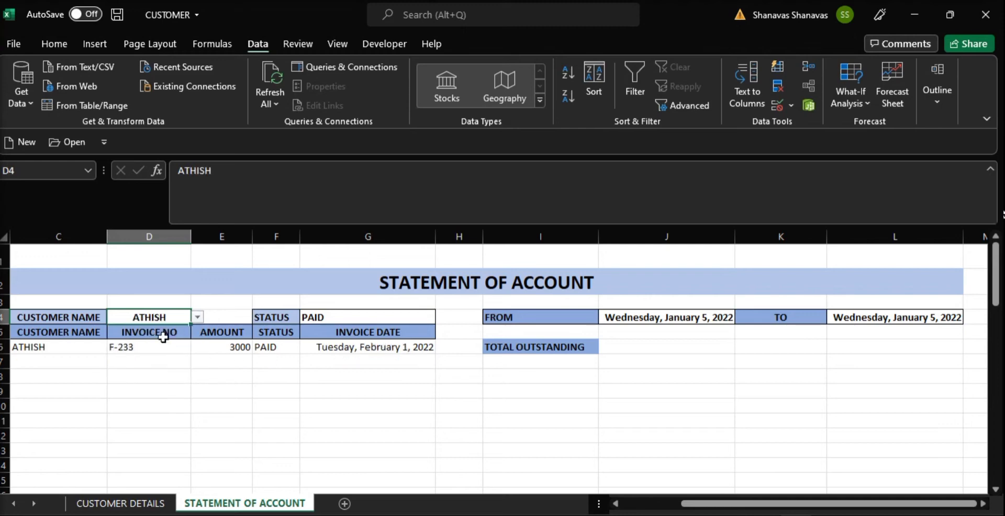
# Set the status in G4 to UNPAID and check the filtered invoice row
pyautogui.click(385, 318)
pyautogui.click(442, 317)
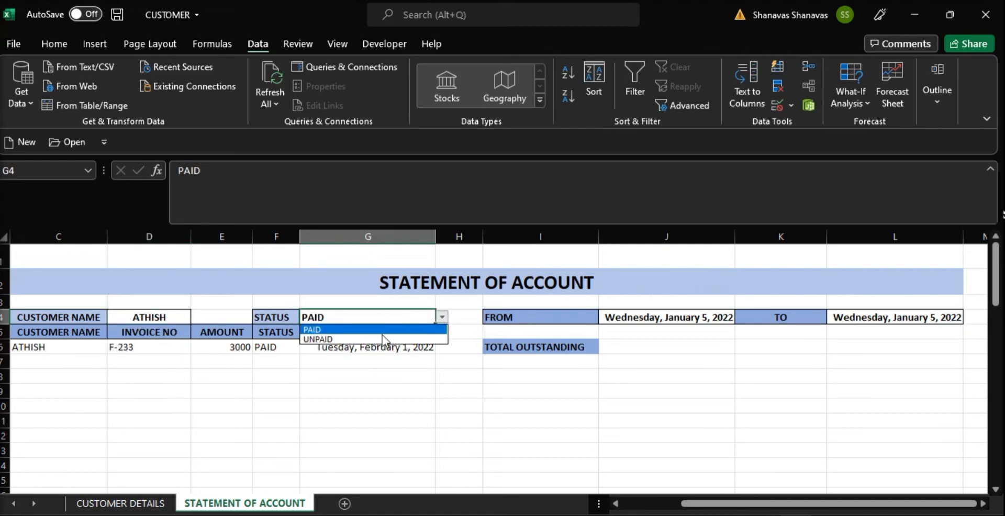
pyautogui.click(319, 340)
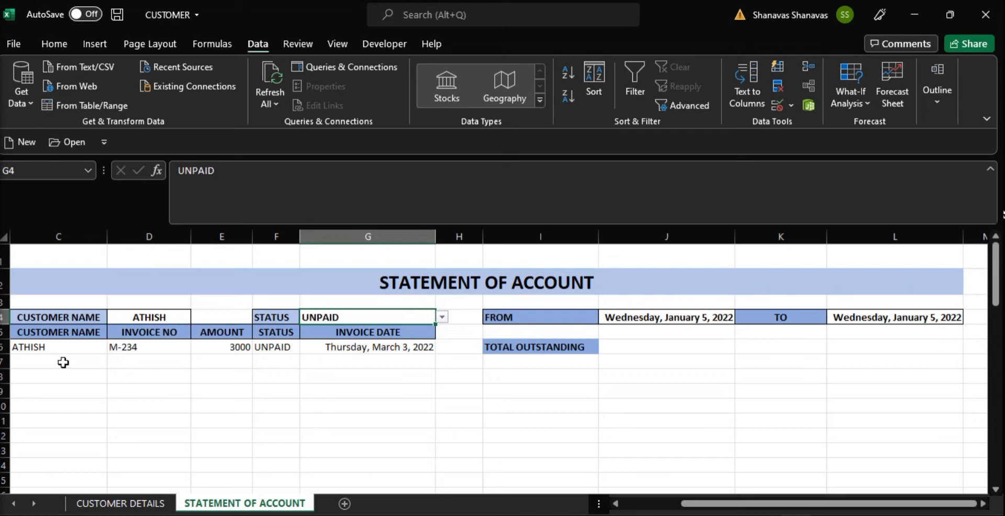
pyautogui.click(125, 345)
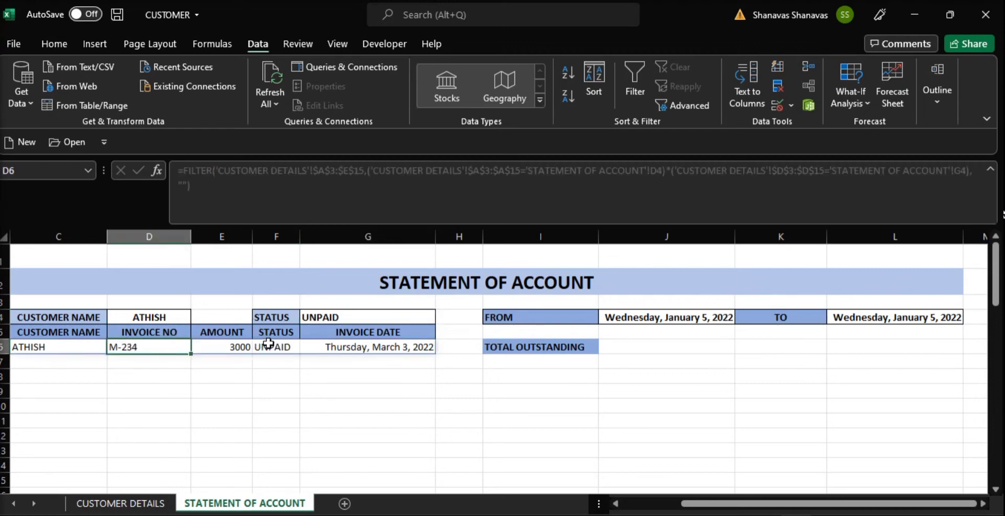
pyautogui.press('Down')
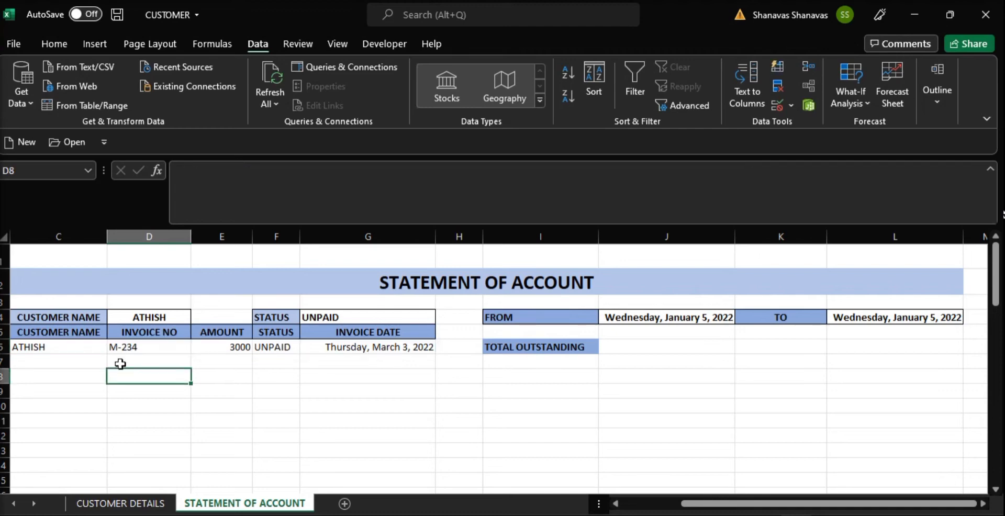
# Extend the FILTER criteria in C6 with a * operator and the absolute invoice date range 'CUSTOMER DETAILS'!$E$3:$E$15
pyautogui.click(56, 347)
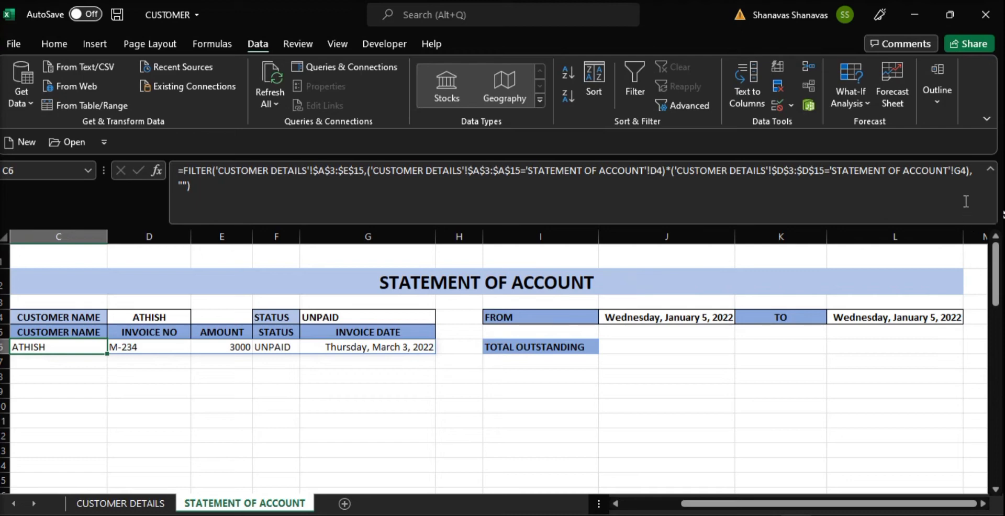
pyautogui.click(969, 171)
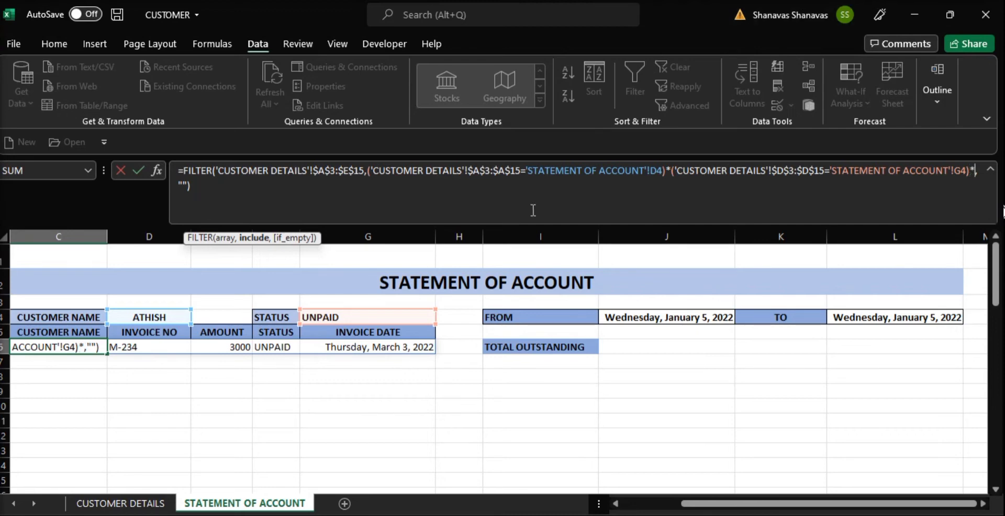
pyautogui.click(146, 503)
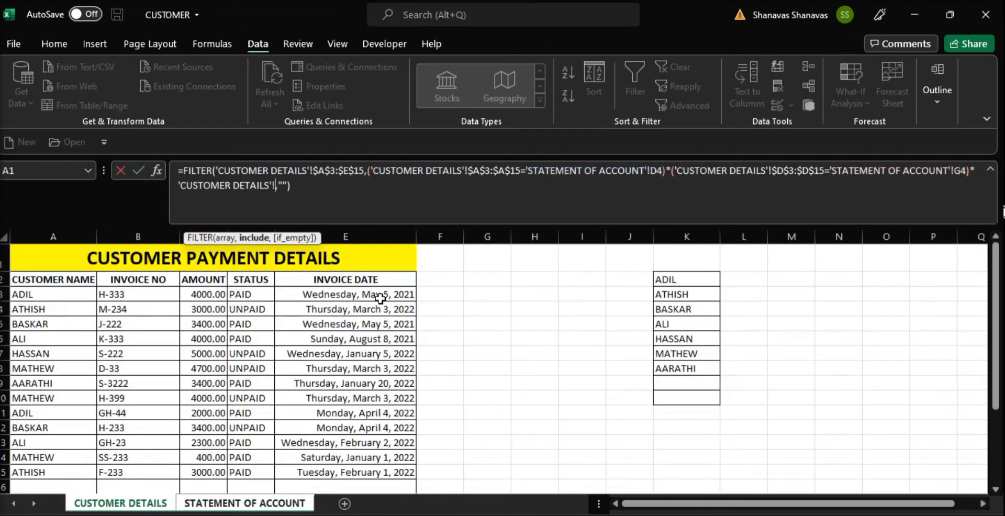
pyautogui.moveTo(379, 301); pyautogui.dragTo(366, 470)
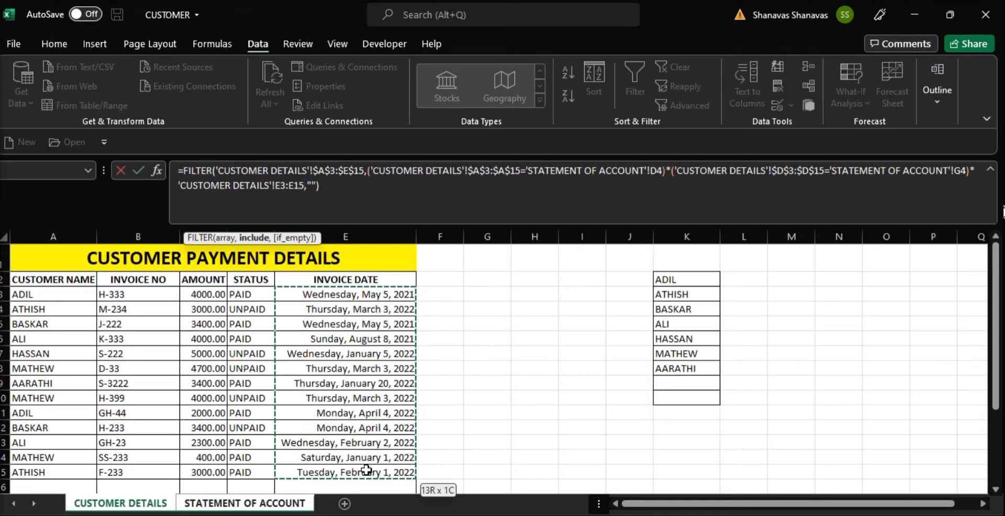
pyautogui.moveTo(366, 469); pyautogui.dragTo(366, 469)
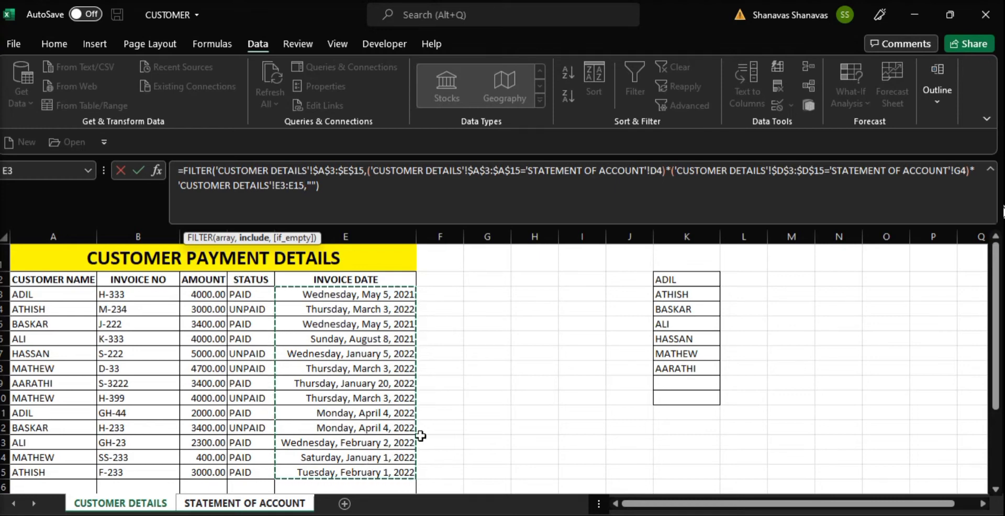
pyautogui.press('F4')
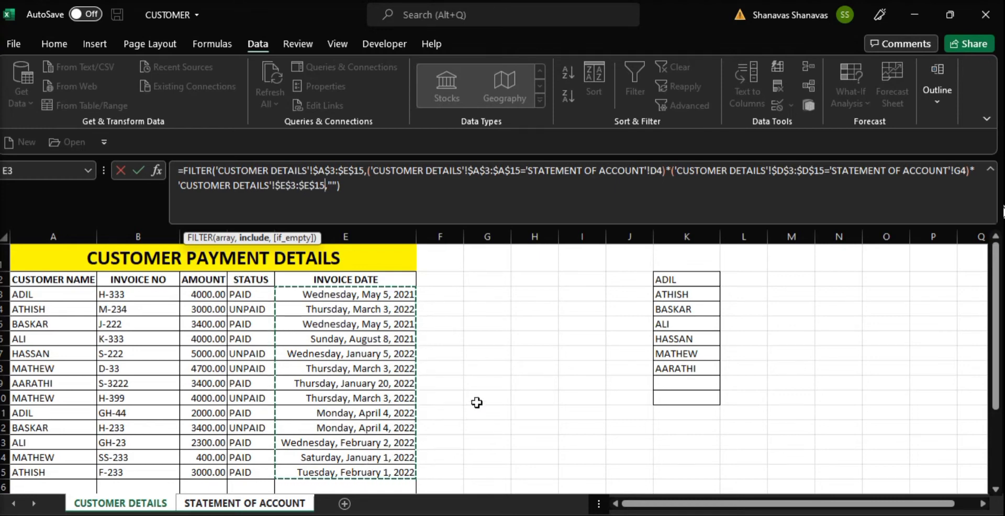
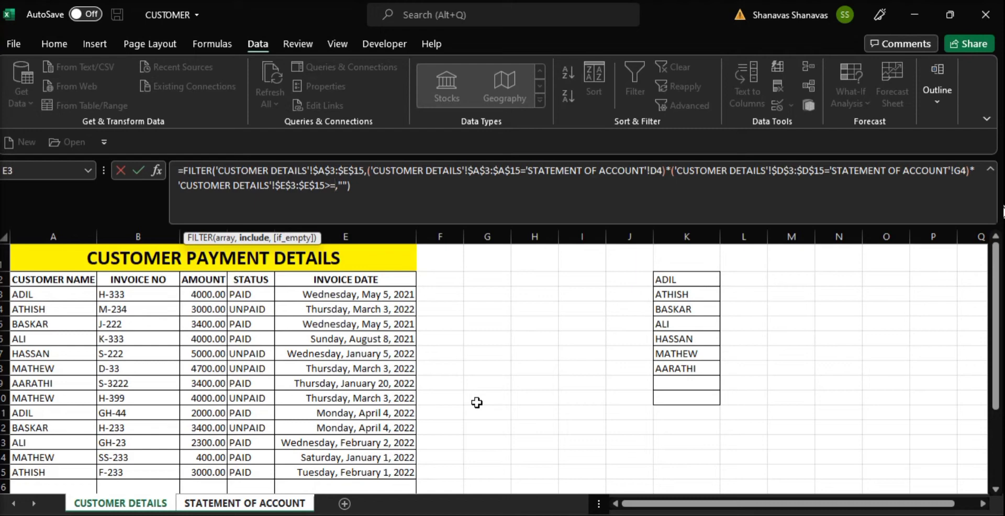
# Compare the invoice date range with the FROM date using >='STATEMENT OF ACCOUNT'!J4
pyautogui.click(155, 503)
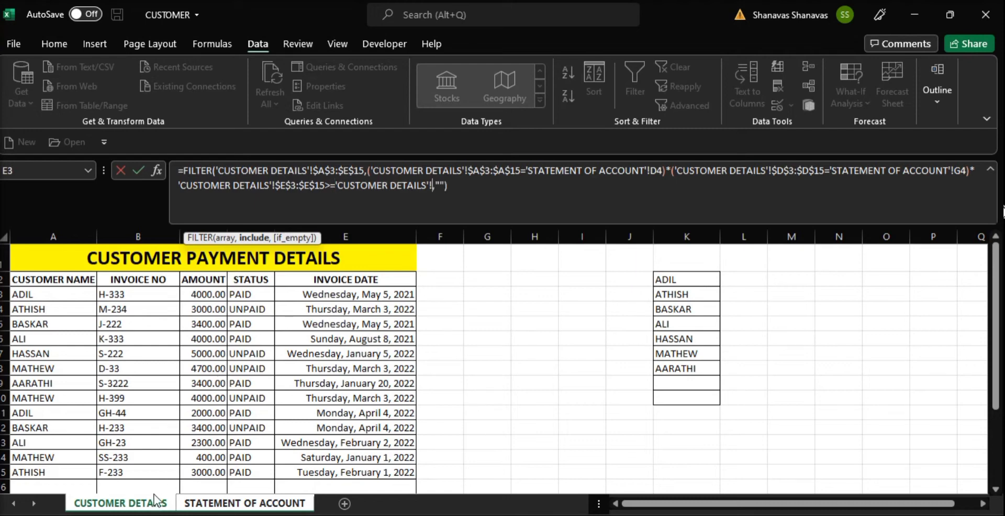
pyautogui.click(229, 503)
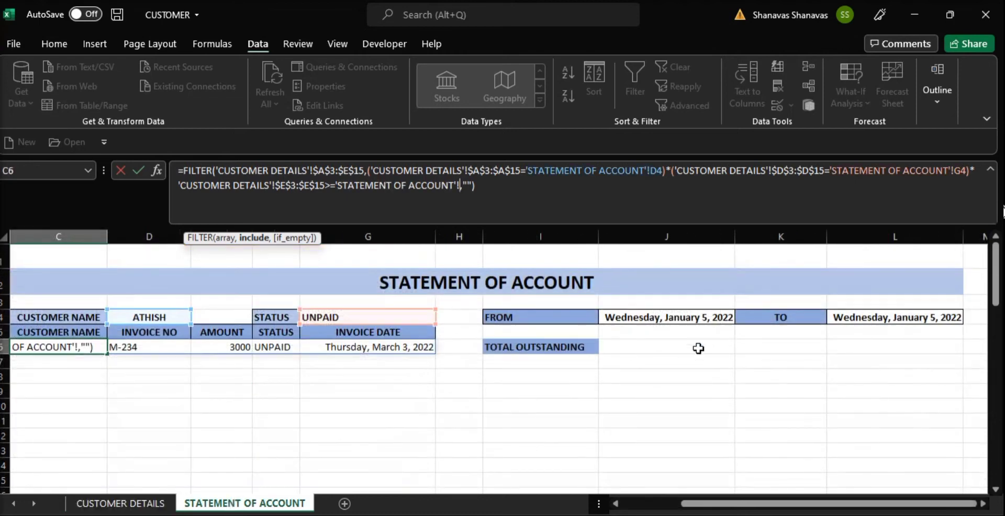
pyautogui.click(713, 314)
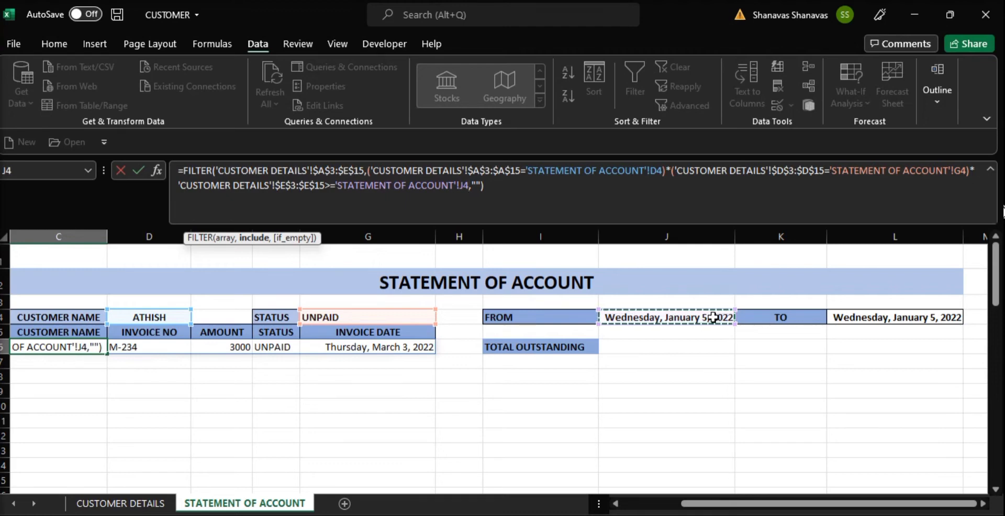
# Enclose the FROM date criterion in parentheses within the C6 FILTER formula
pyautogui.write(')')
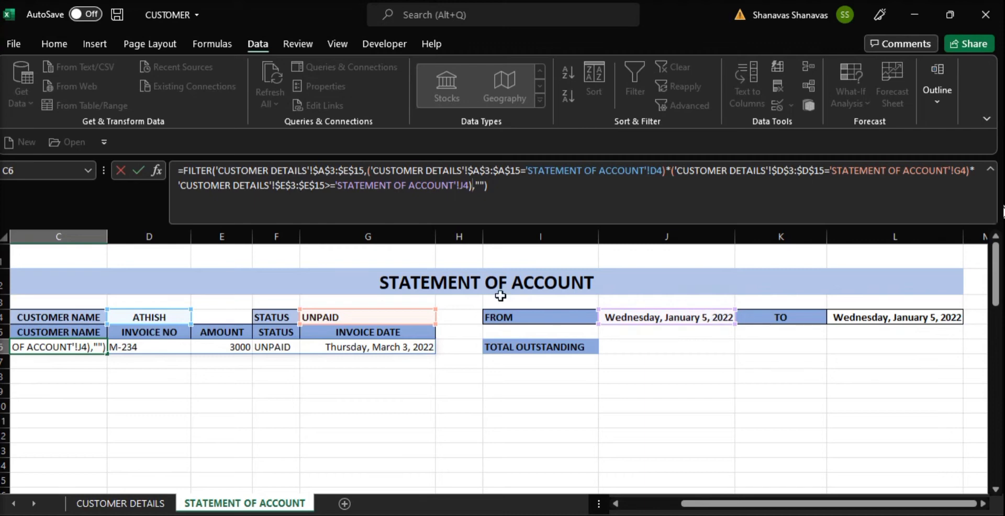
pyautogui.click(179, 186)
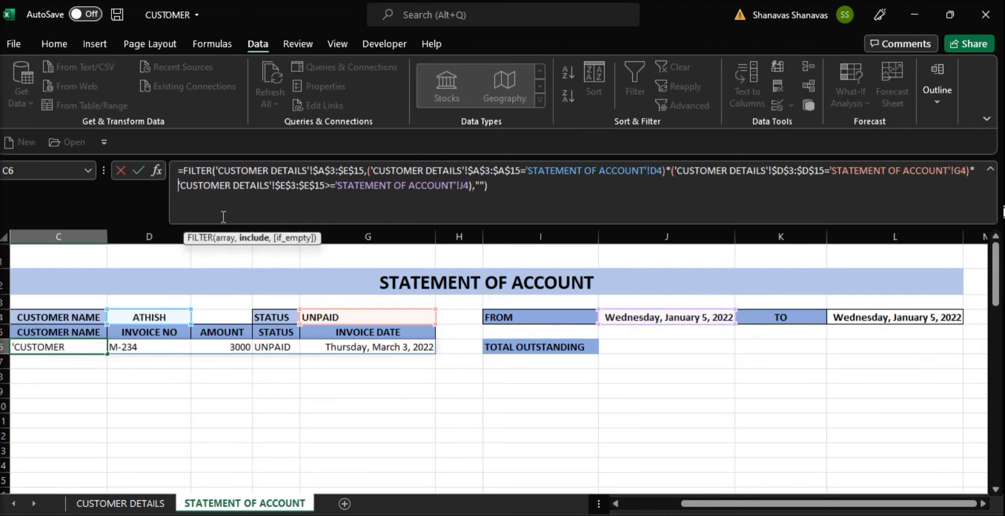
pyautogui.write('*(')
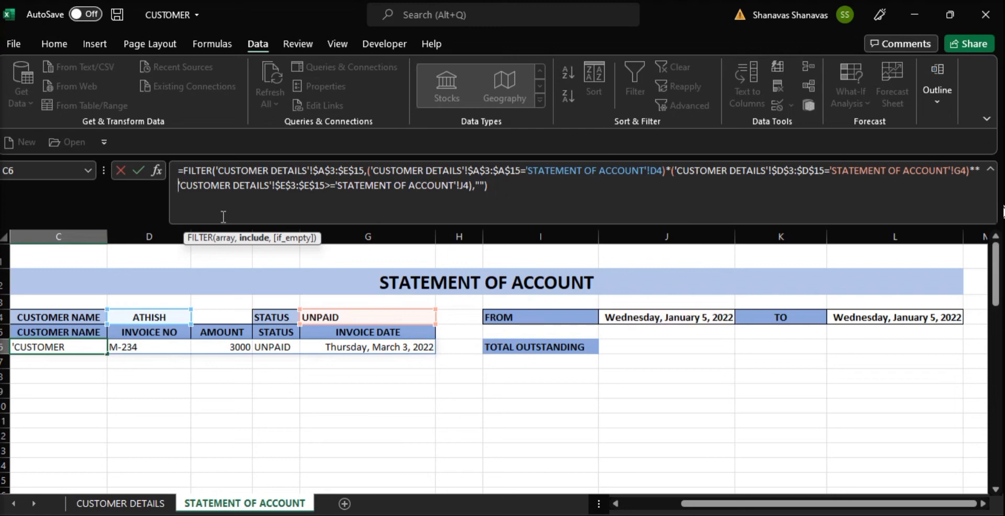
pyautogui.write("'")
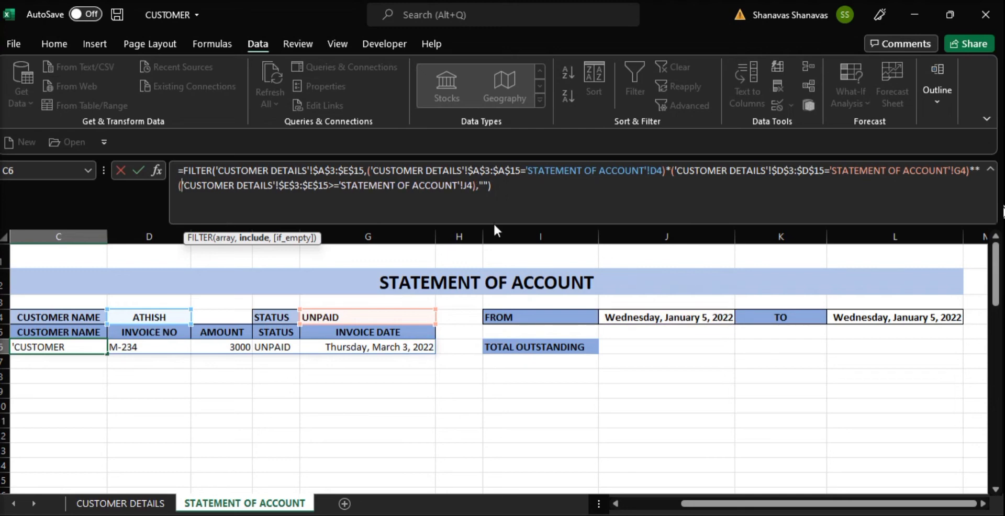
# Append another * operator after the FROM criterion, followed by the absolute invoice date range 'CUSTOMER DETAILS'!$E$3:$E$15
pyautogui.click(475, 186)
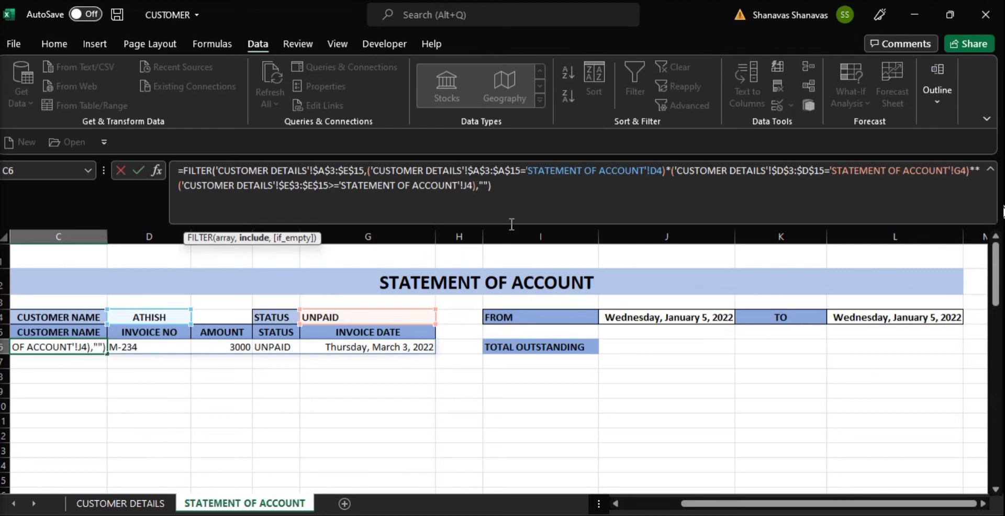
pyautogui.write('*')
pyautogui.click(146, 503)
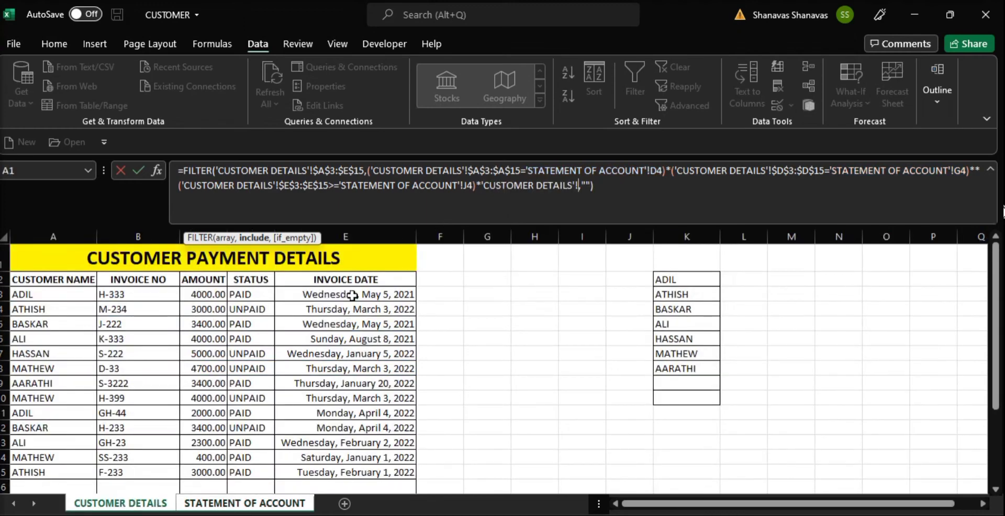
pyautogui.moveTo(352, 296); pyautogui.dragTo(359, 472)
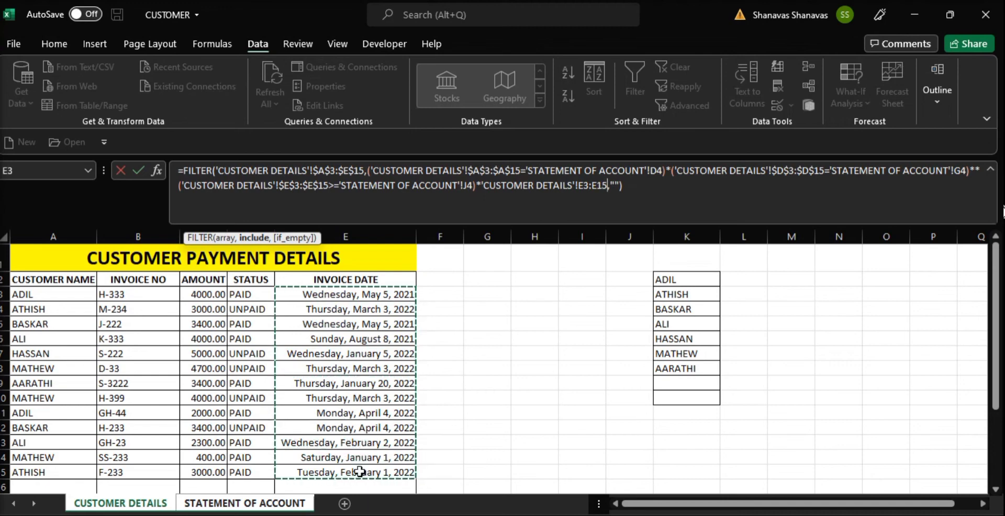
pyautogui.press('F4')
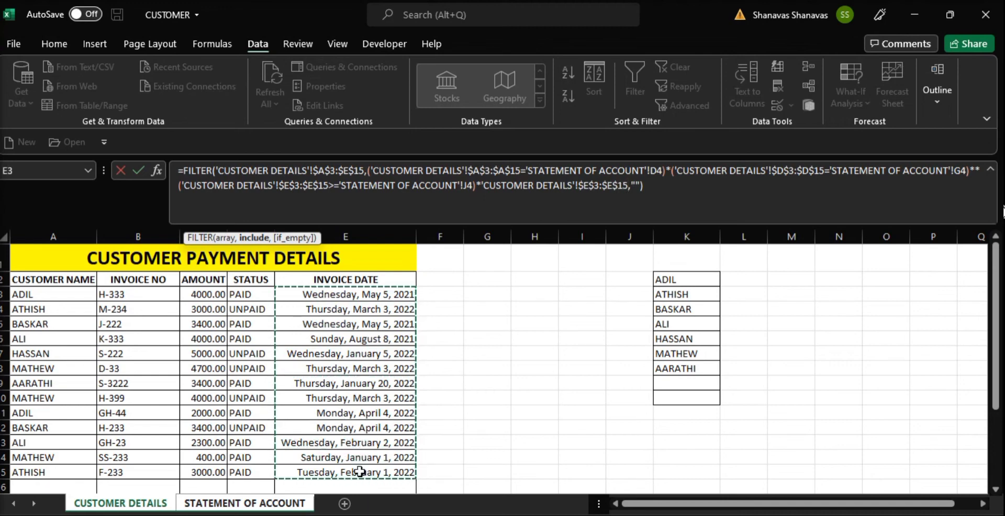
# Compare the second invoice date range with the TO date using <='STATEMENT OF ACCOUNT'!L4 and add the closing parenthesis
pyautogui.write('=')
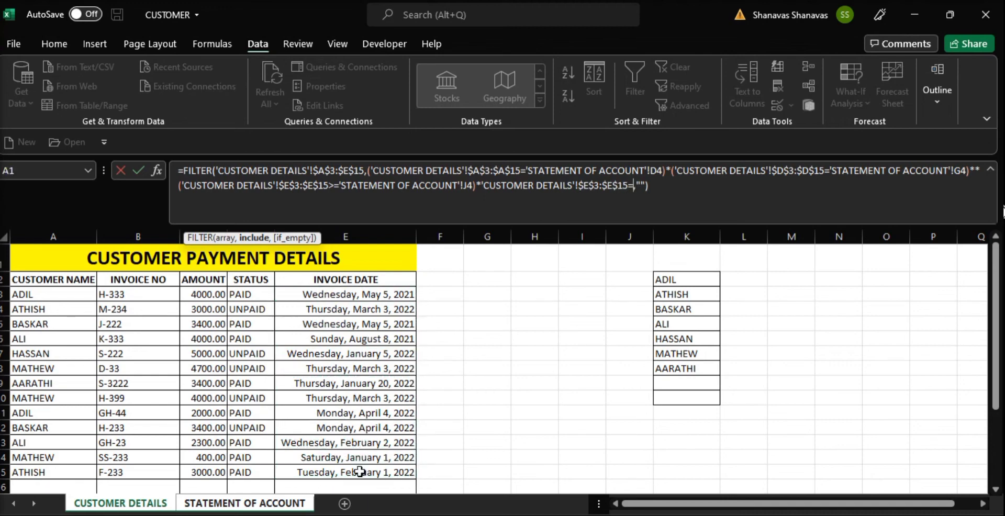
pyautogui.press('BackSpace')
pyautogui.write('<=')
pyautogui.click(228, 505)
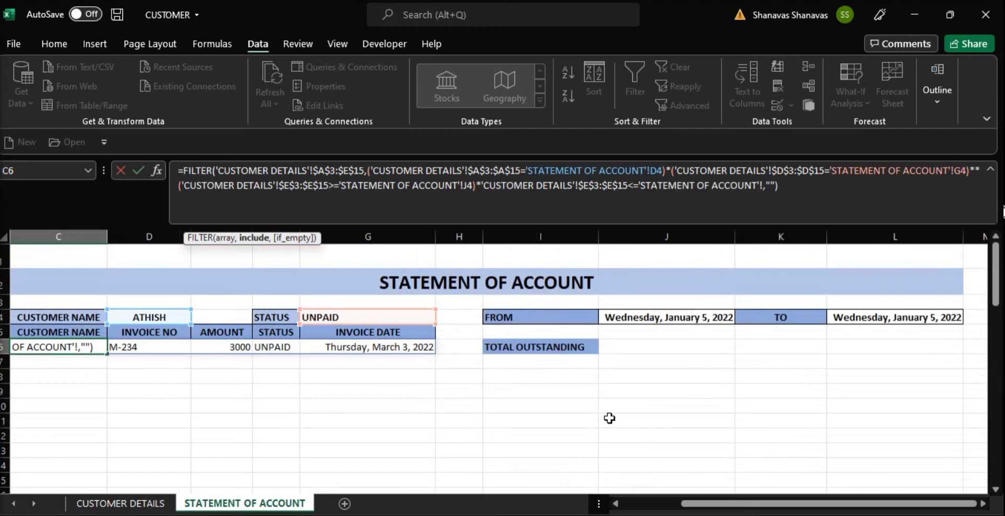
pyautogui.click(897, 318)
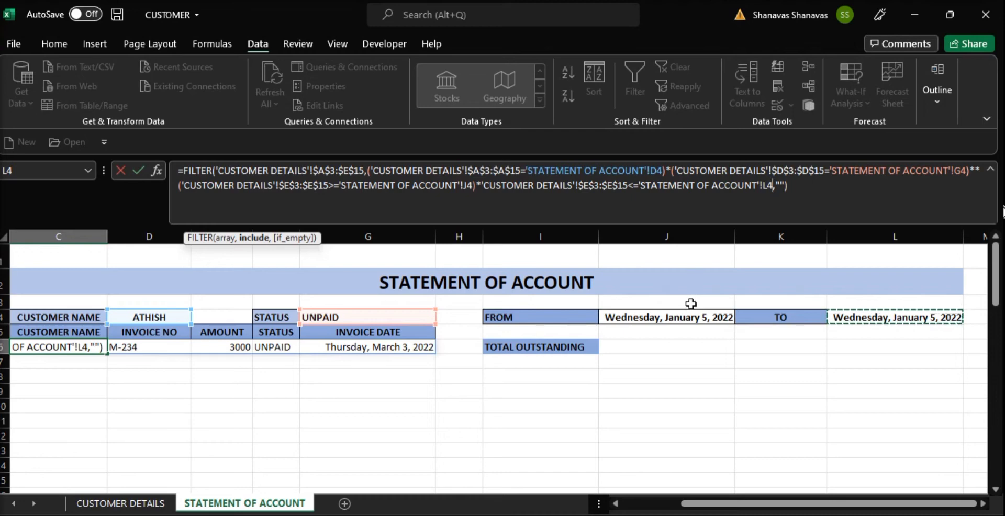
pyautogui.write(')')
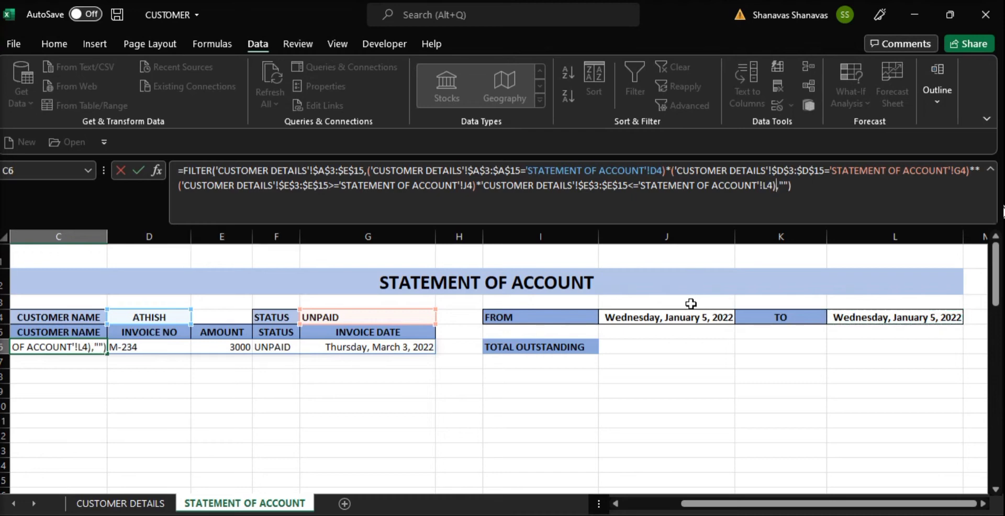
# Add the opening parenthesis before the TO date criterion, then enter the formula and accept the proposed typo correction
pyautogui.click(480, 183)
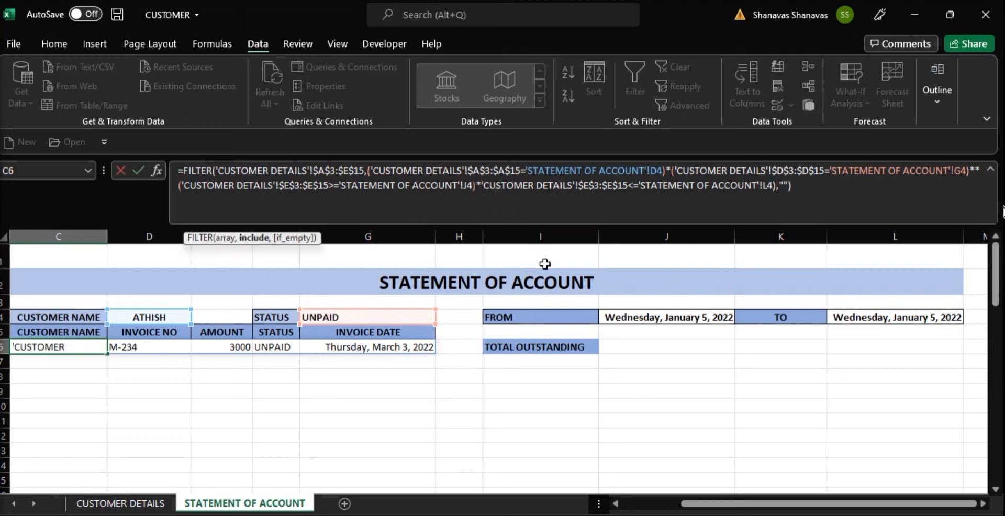
pyautogui.write('*')
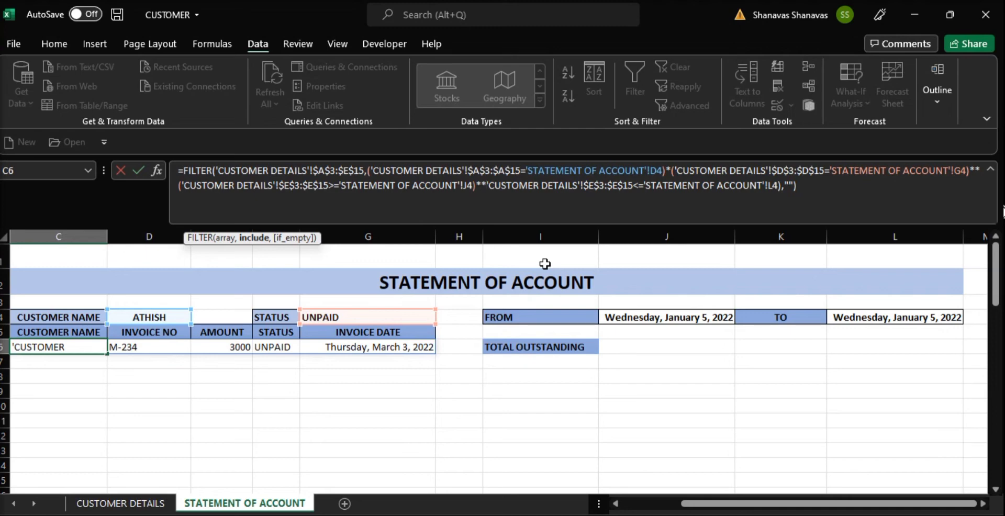
pyautogui.press('BackSpace')
pyautogui.write('(')
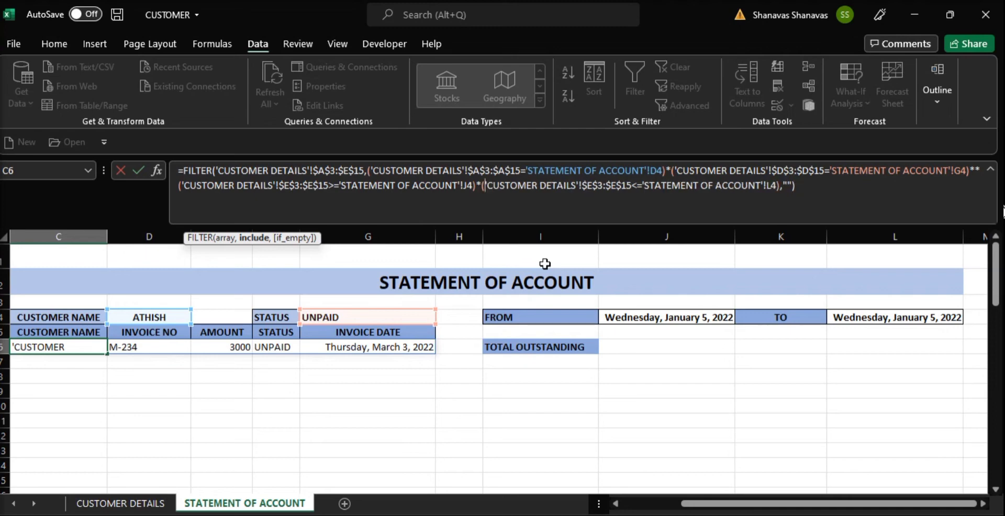
pyautogui.press('Return')
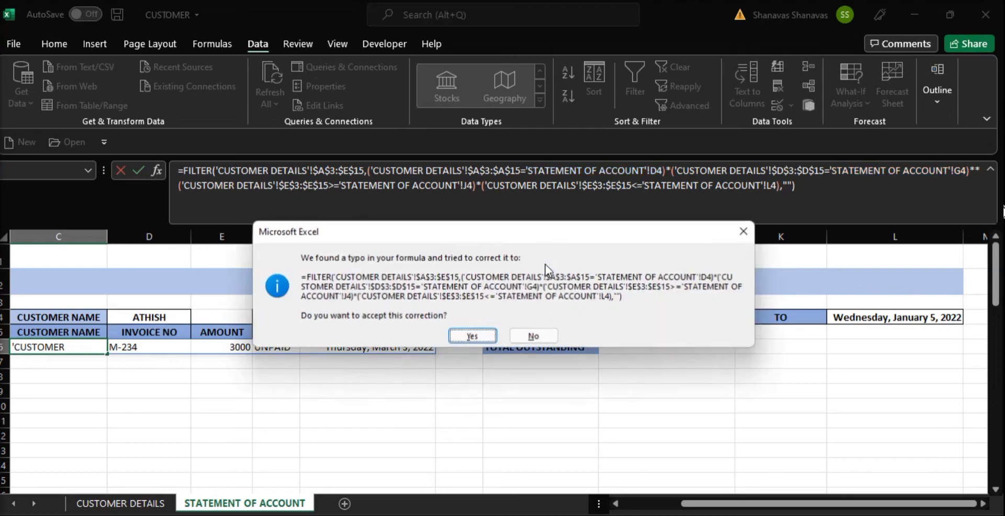
pyautogui.click(484, 339)
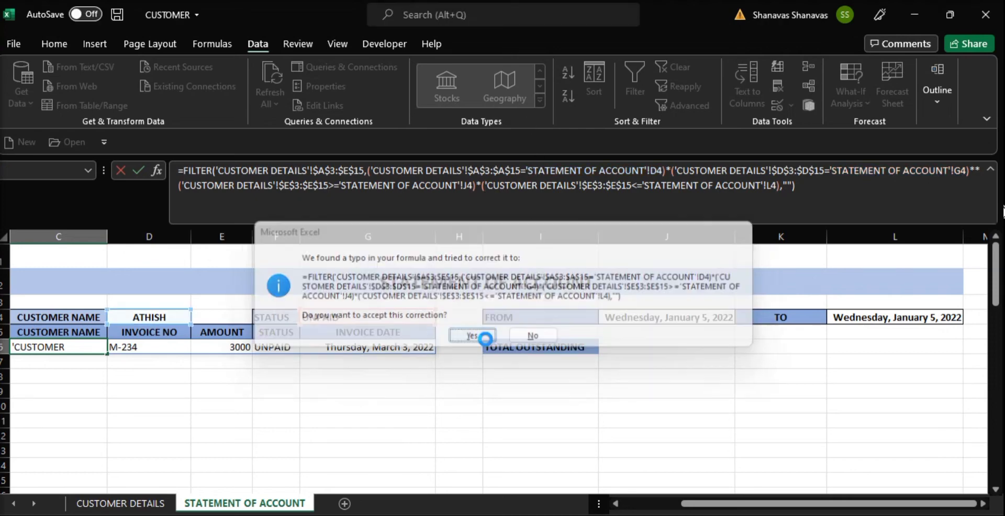
# Review the corrected FILTER formula in C6
pyautogui.click(88, 346)
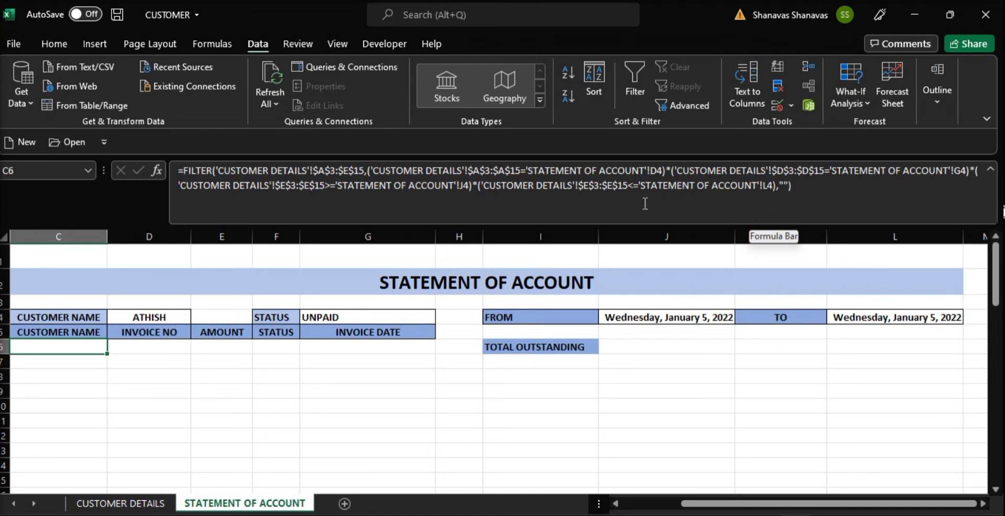
pyautogui.press('Return')
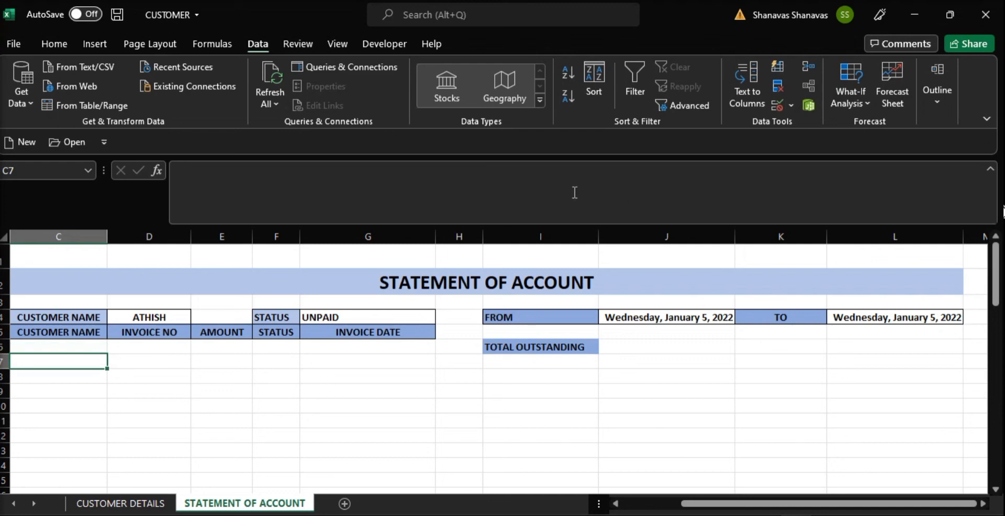
pyautogui.click(94, 344)
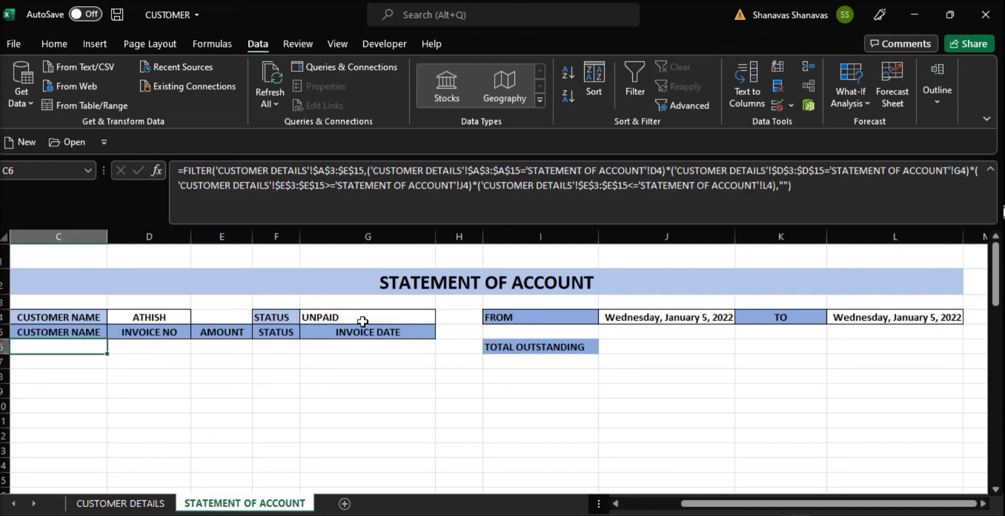
# Set the TO date in L4 to Tuesday, February 1, 2022
pyautogui.click(711, 316)
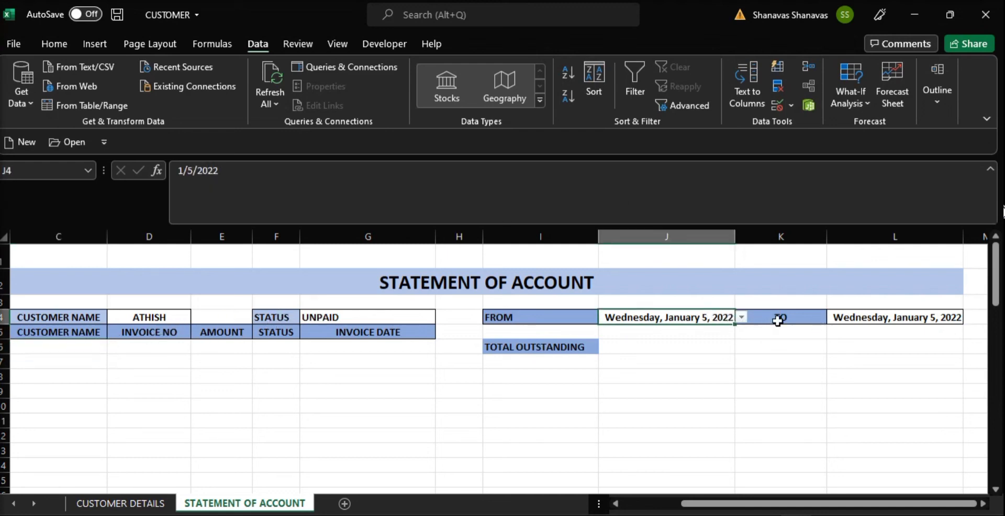
pyautogui.click(742, 318)
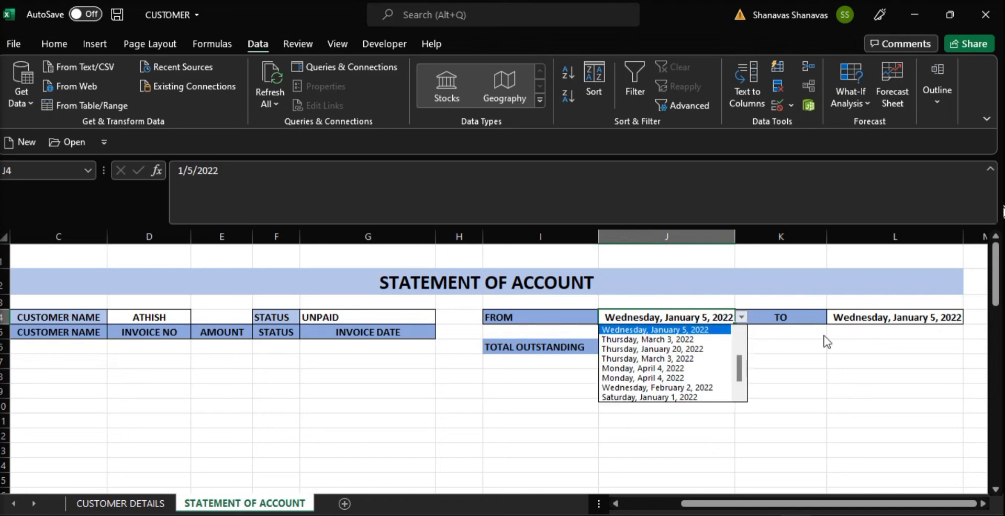
pyautogui.click(924, 318)
pyautogui.click(969, 317)
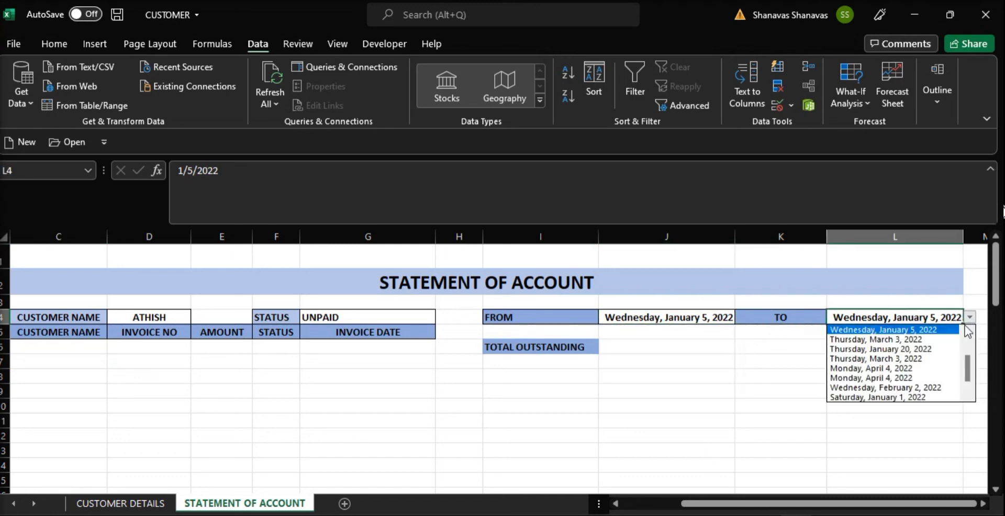
pyautogui.click(965, 391)
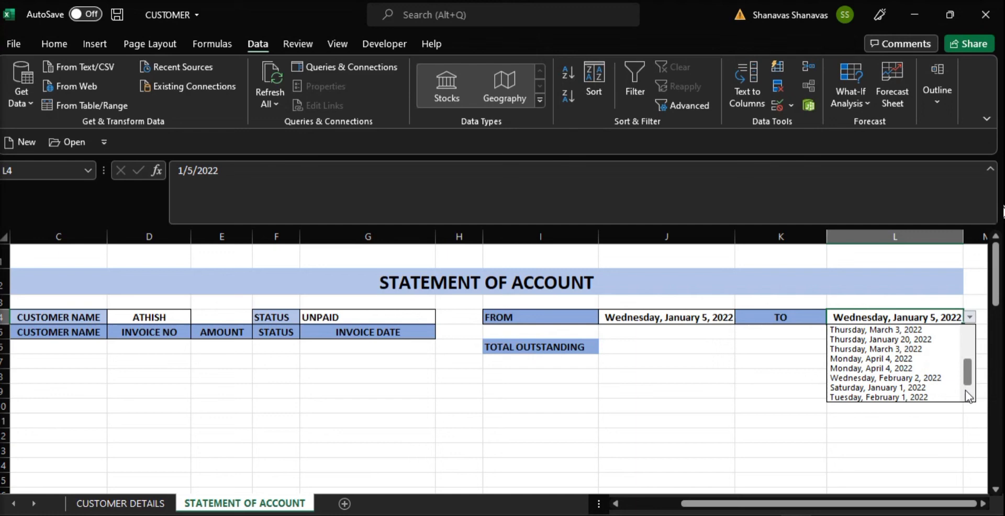
pyautogui.click(930, 398)
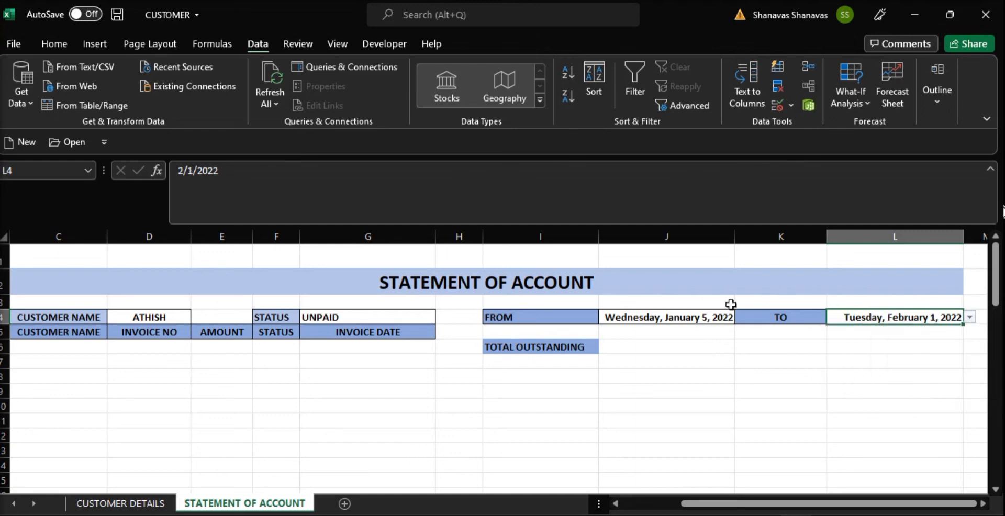
# Set the FROM date in J4 to Wednesday, May 5, 2021
pyautogui.click(734, 318)
pyautogui.click(742, 317)
pyautogui.moveTo(742, 382); pyautogui.dragTo(737, 335)
pyautogui.click(695, 330)
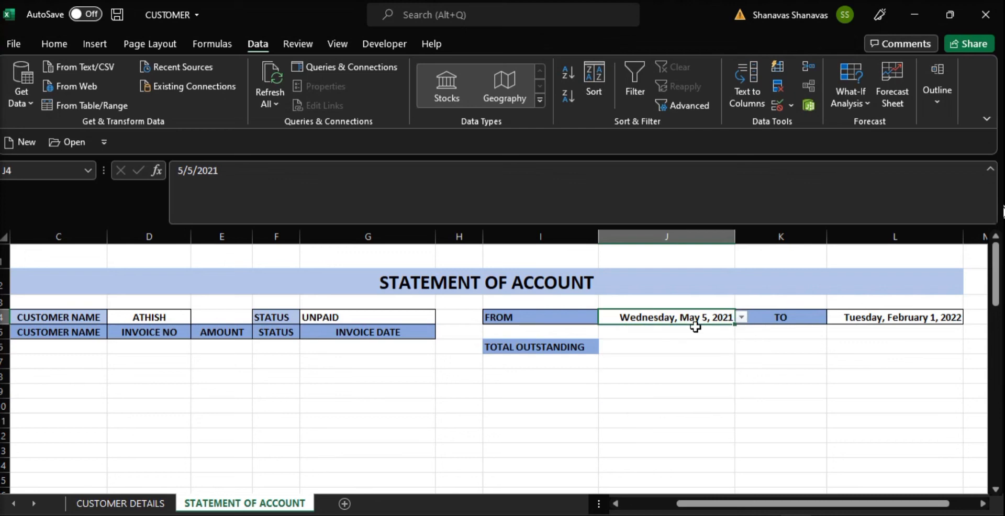
pyautogui.click(921, 319)
pyautogui.click(385, 377)
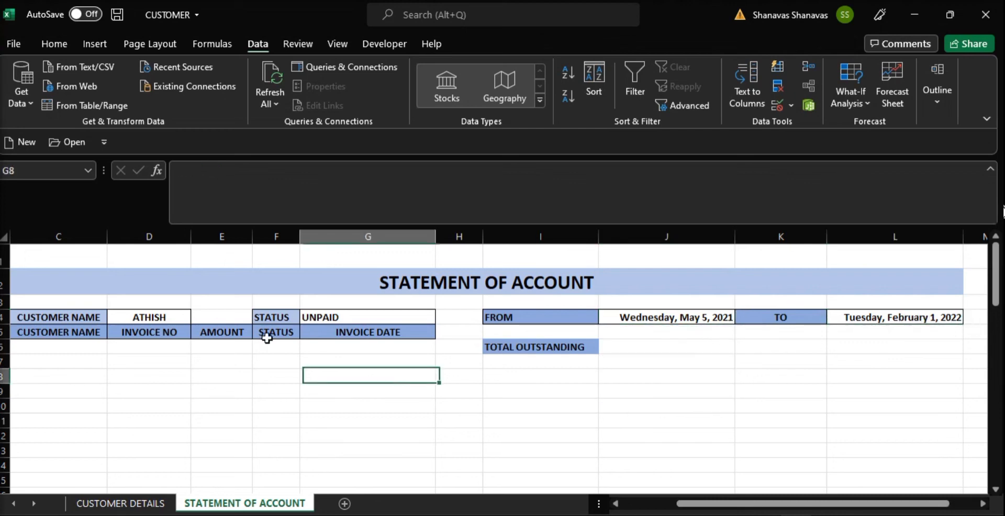
# Choose the third customer in the D4 dropdown and set the status in G4 to PAID
pyautogui.click(171, 319)
pyautogui.click(197, 317)
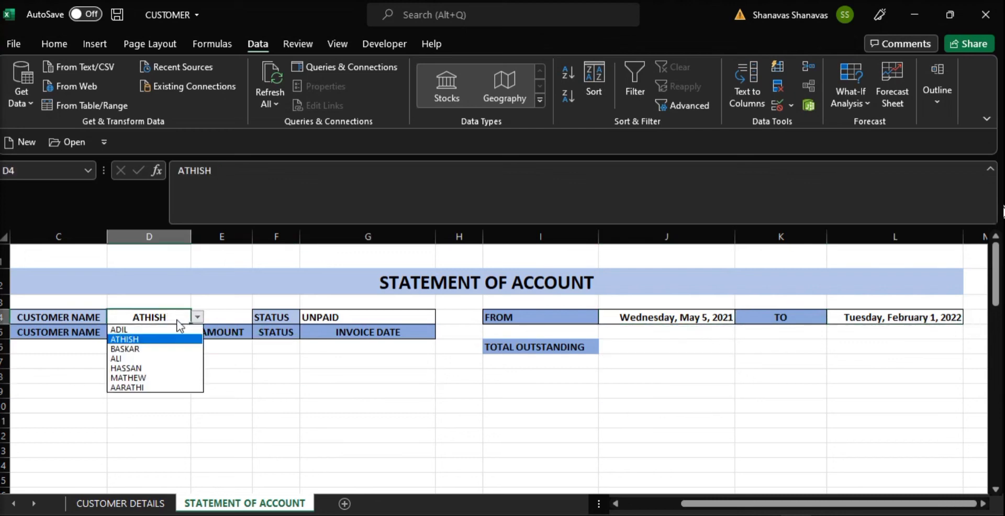
pyautogui.click(152, 349)
pyautogui.click(334, 318)
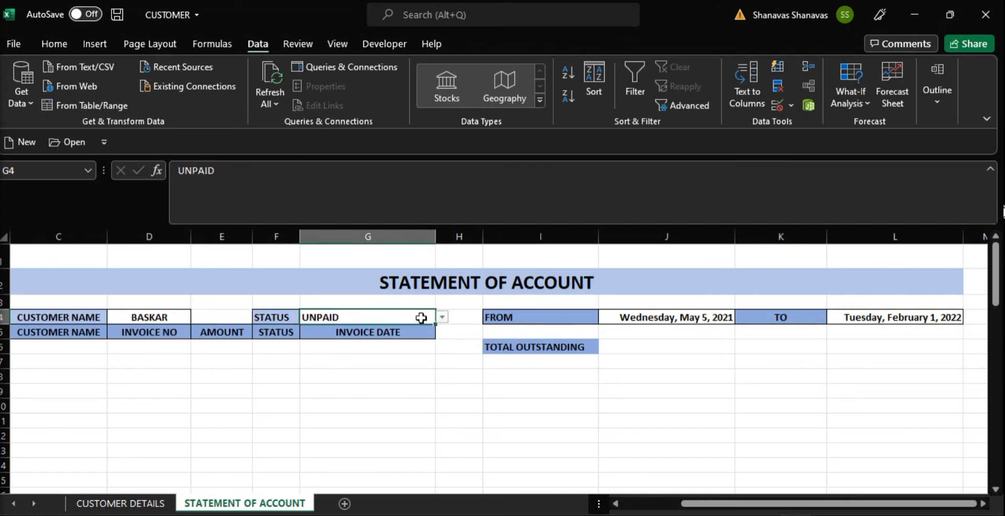
pyautogui.click(442, 317)
pyautogui.click(370, 332)
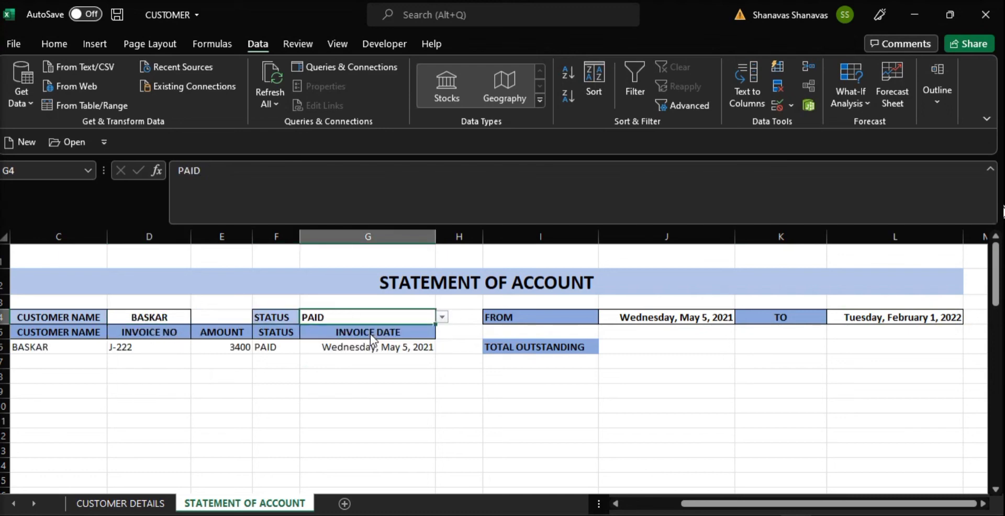
# Check the filtered row's invoice number and invoice date against the selected customer and date range
pyautogui.click(87, 363)
pyautogui.click(165, 349)
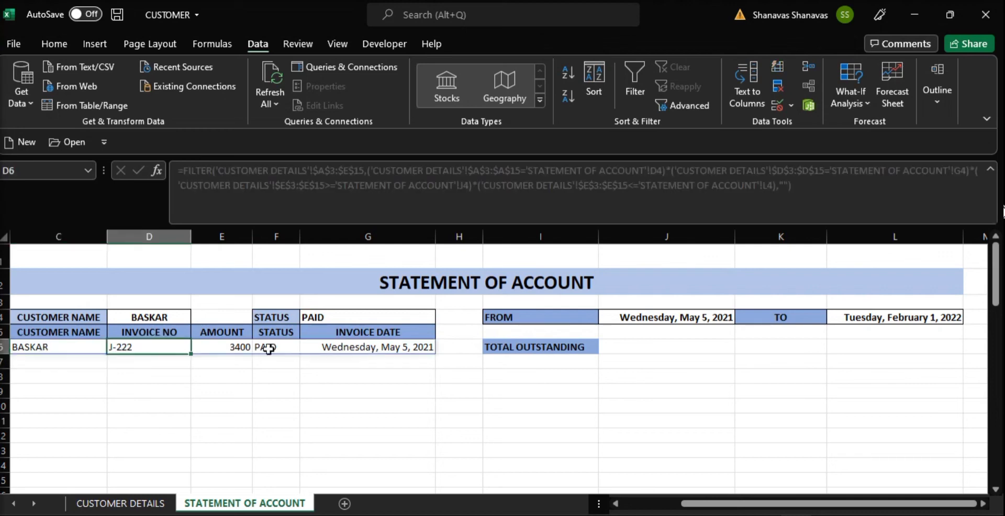
pyautogui.click(324, 349)
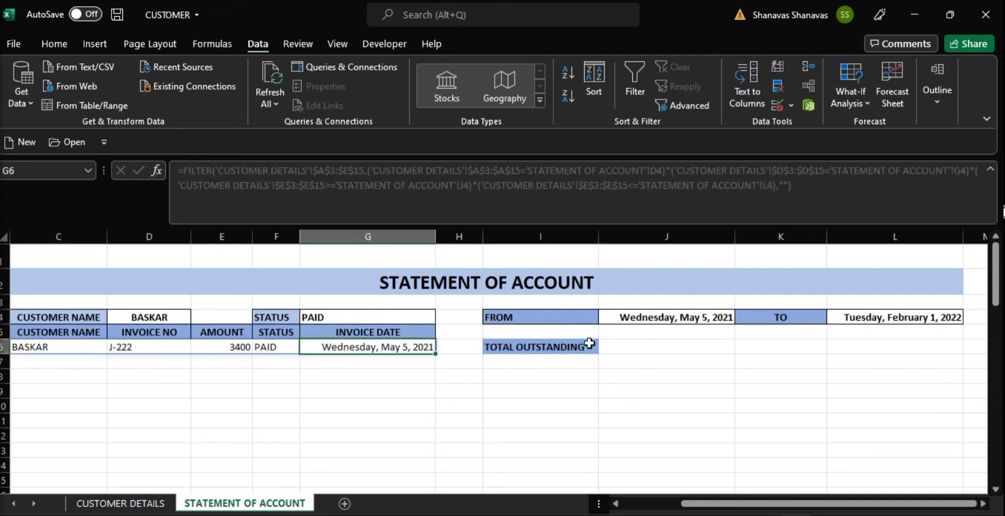
pyautogui.click(172, 317)
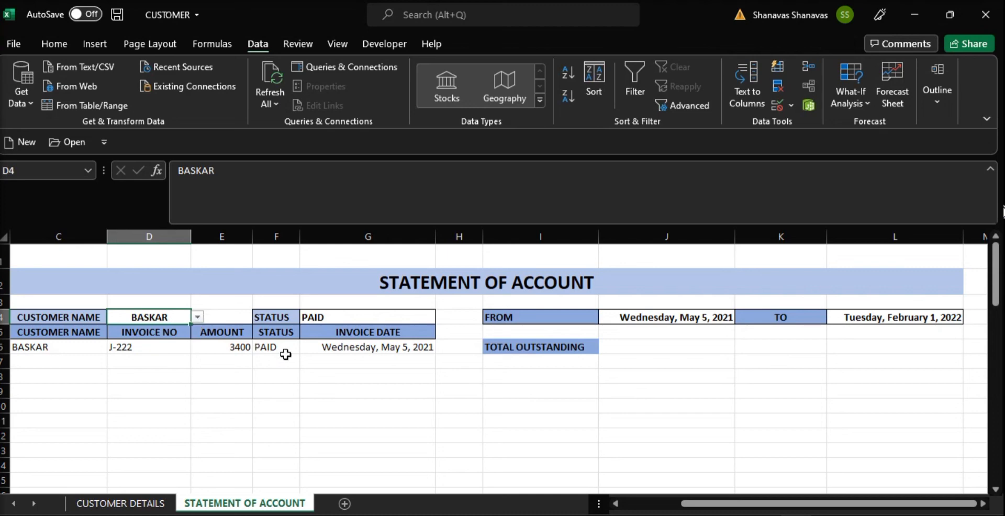
pyautogui.click(401, 349)
# Set the FROM date in J4 to Thursday, March 3, 2022
pyautogui.click(716, 315)
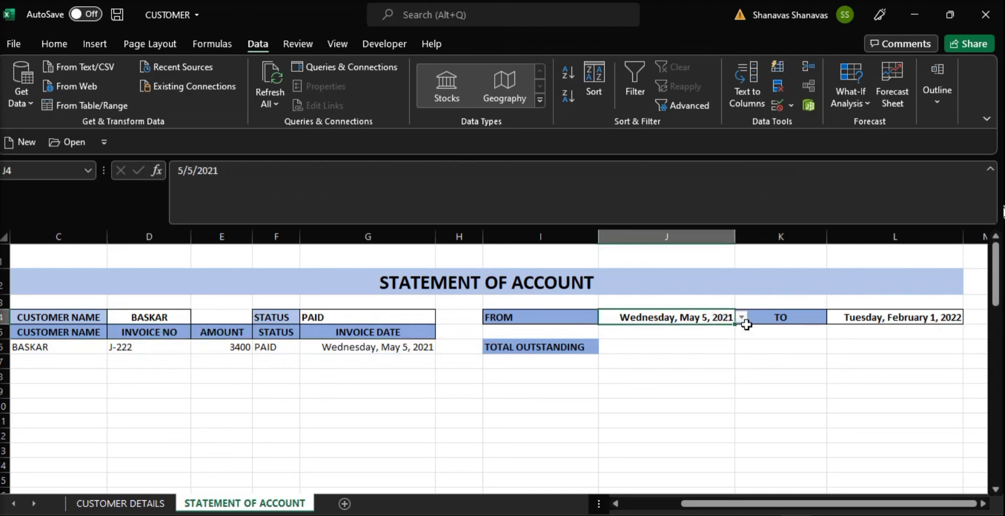
pyautogui.click(742, 318)
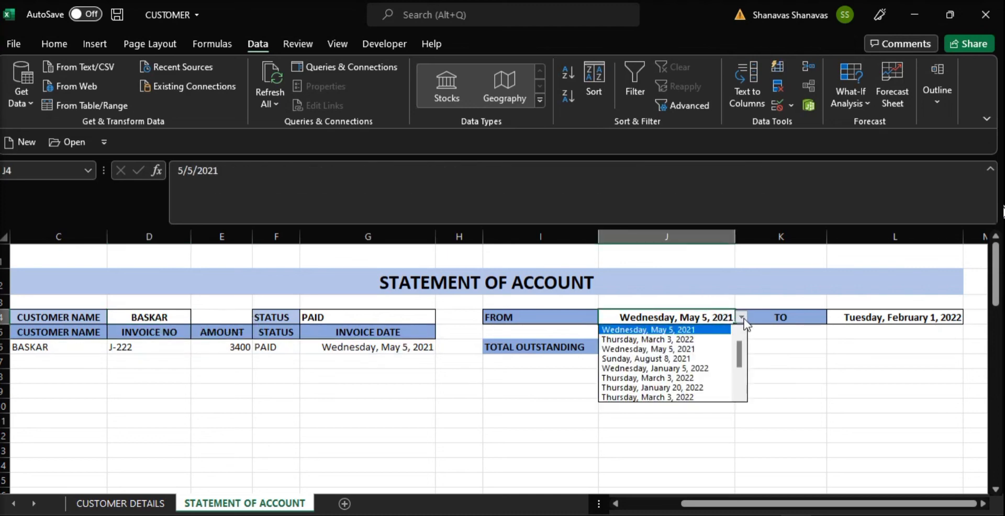
pyautogui.click(703, 349)
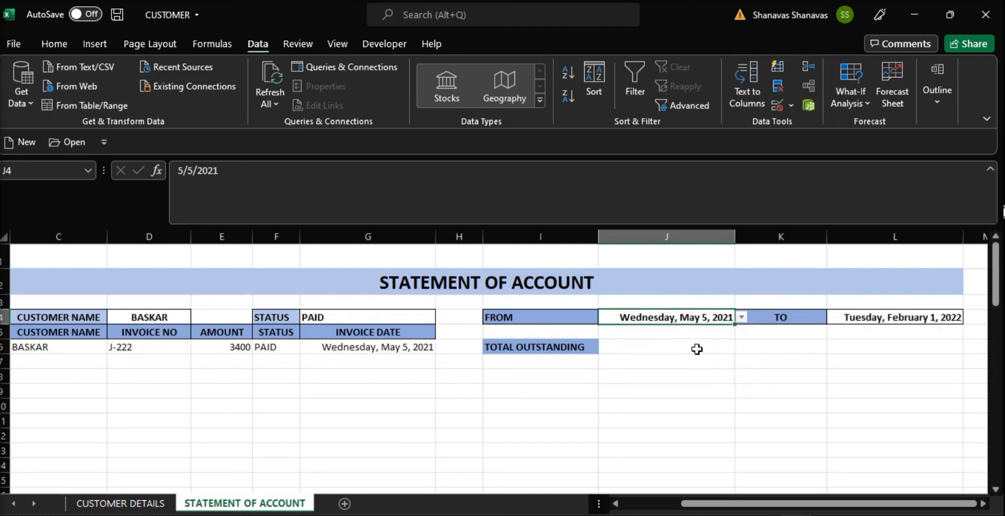
pyautogui.click(742, 318)
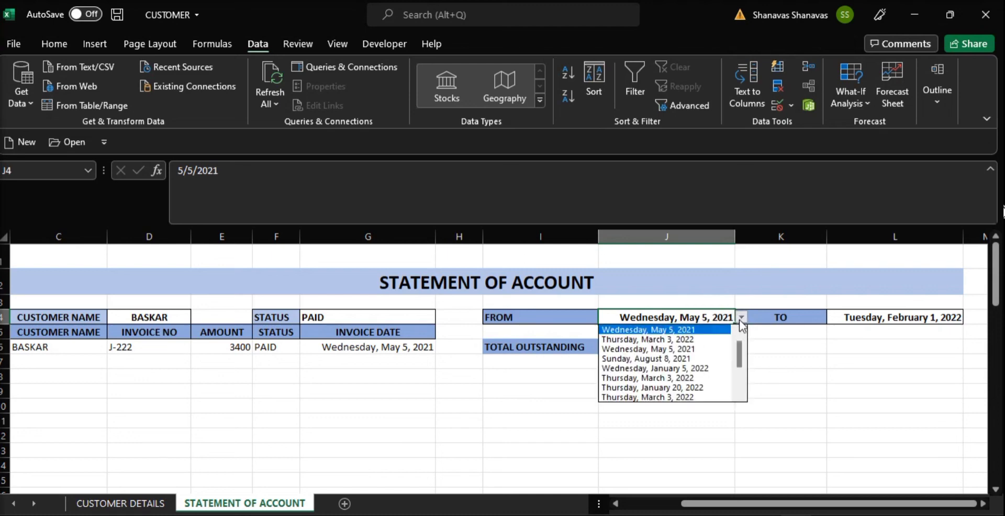
pyautogui.click(695, 376)
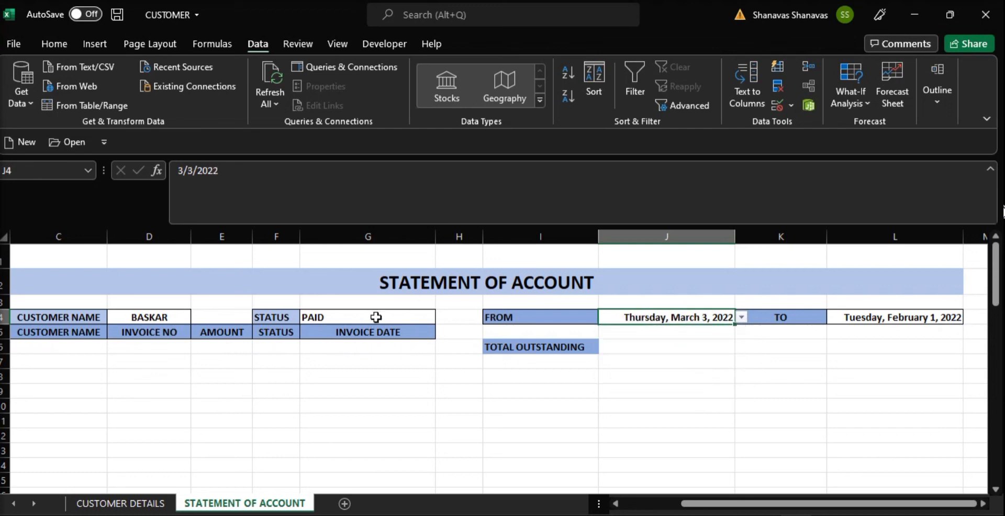
# Set the payment status in G4 to UNPAID
pyautogui.click(395, 316)
pyautogui.click(441, 317)
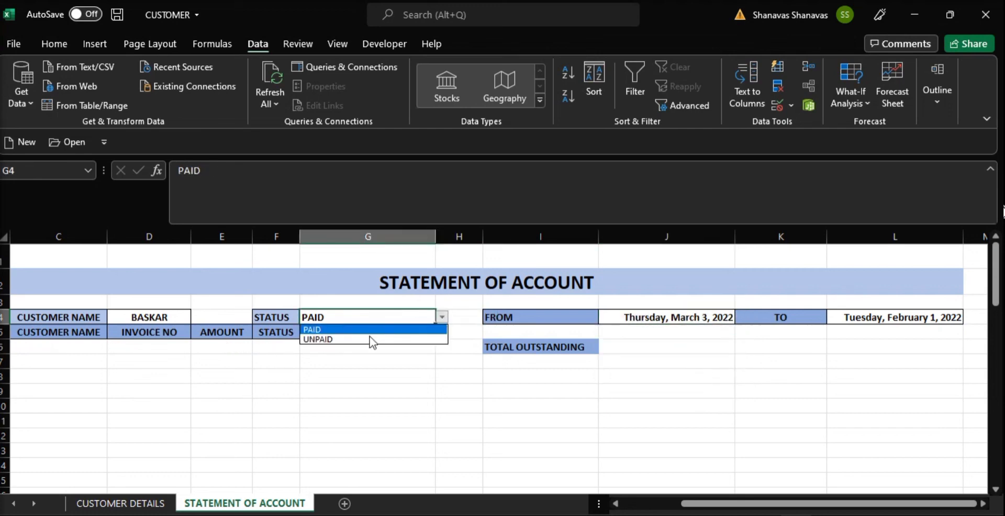
pyautogui.click(372, 340)
# Check the filtered results area below the invoice headers and the FILTER formula in C6
pyautogui.click(117, 368)
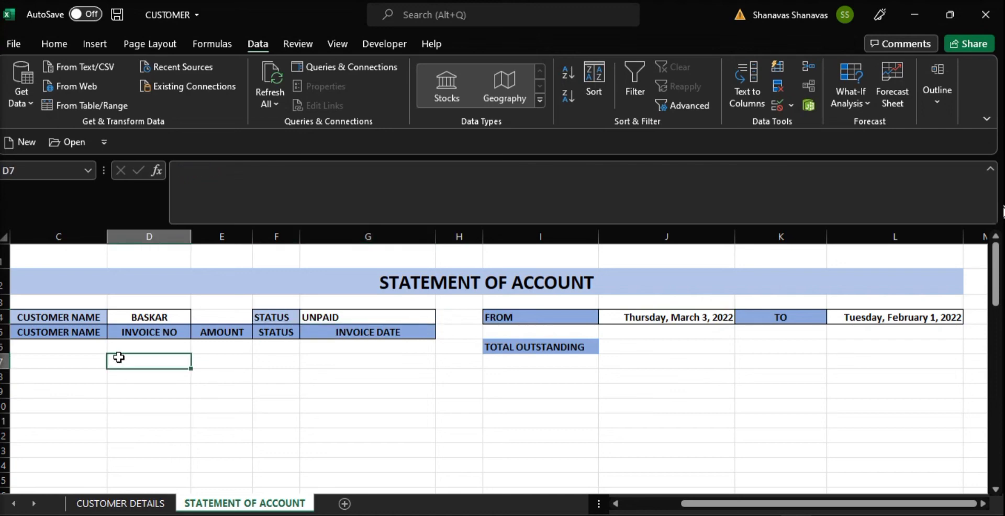
pyautogui.click(74, 346)
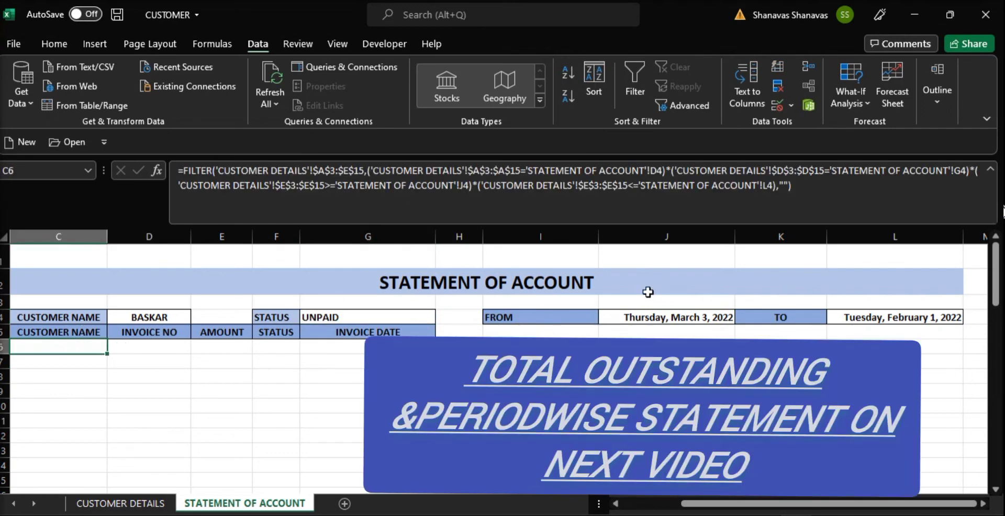
pyautogui.click(624, 281)
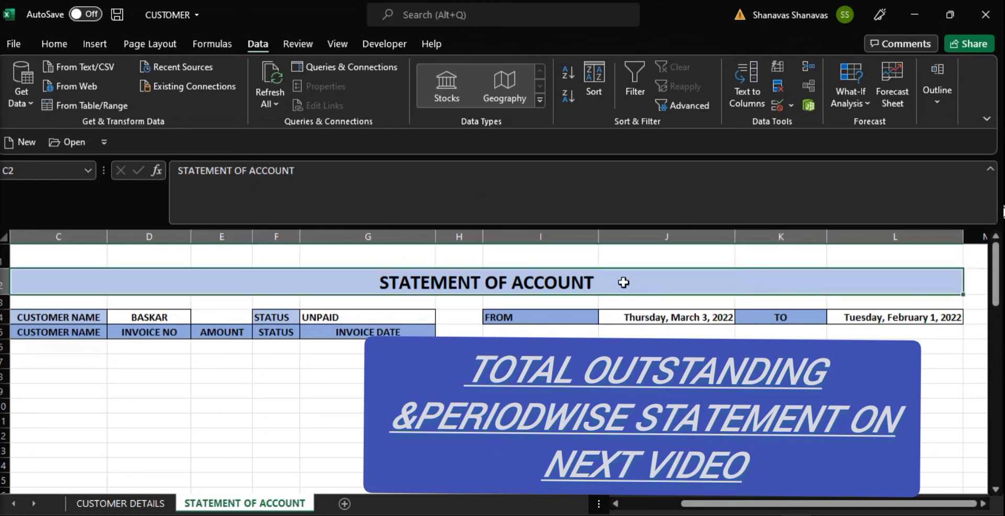
pyautogui.click(648, 345)
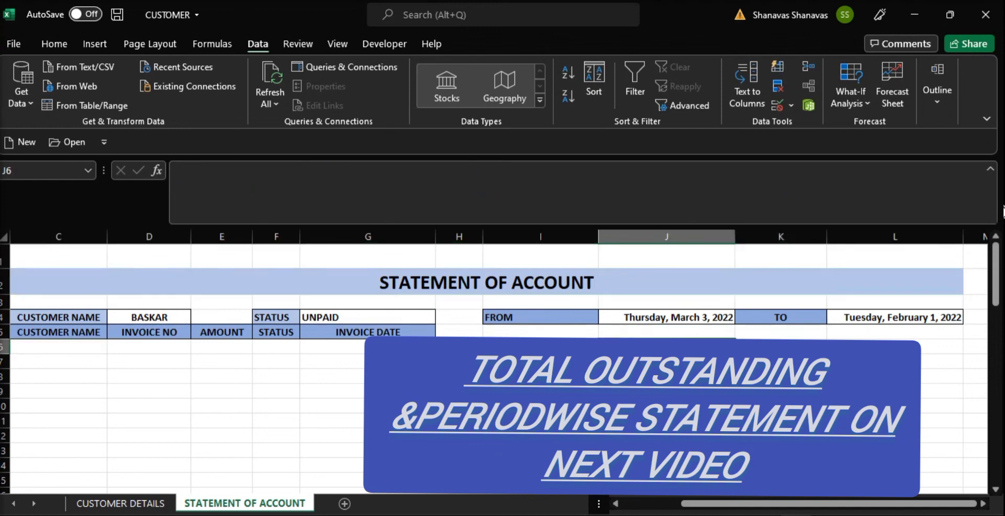